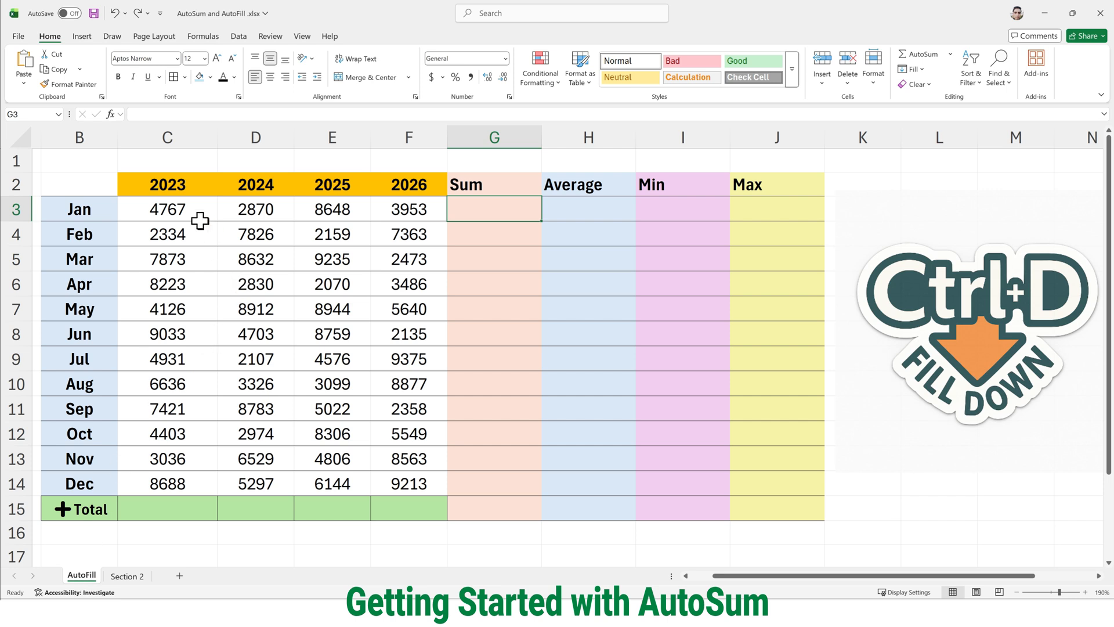
Total the 2023 column in C15 with an AutoSum formula covering C3:C14.
{"action": "left_click_drag", "start_coordinate": [199, 219], "coordinate": [398, 472]}
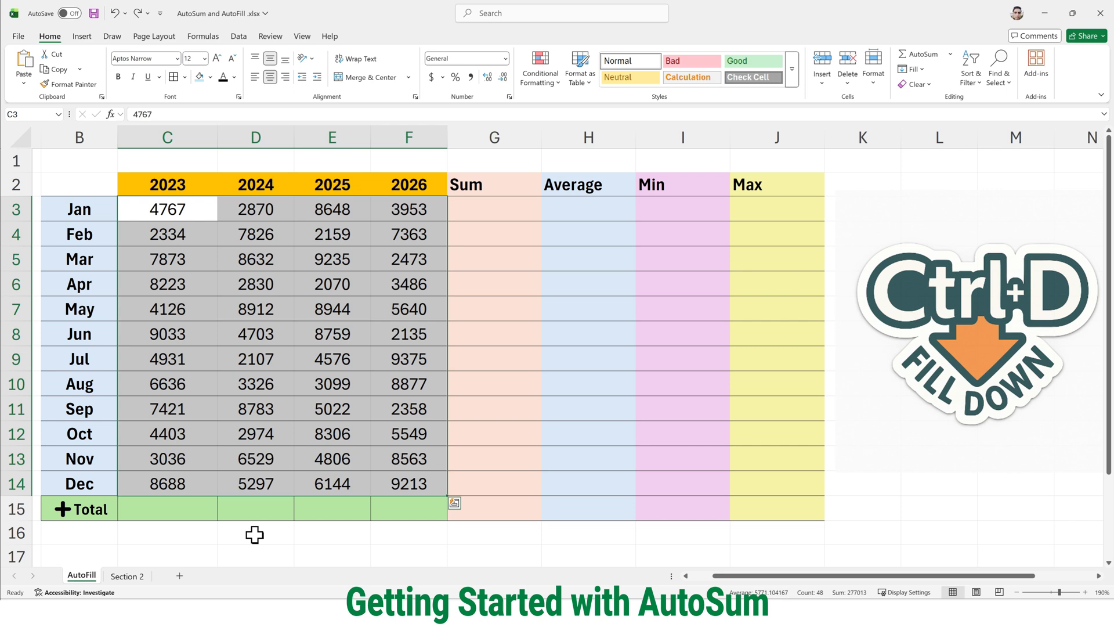
{"action": "left_click", "coordinate": [183, 515]}
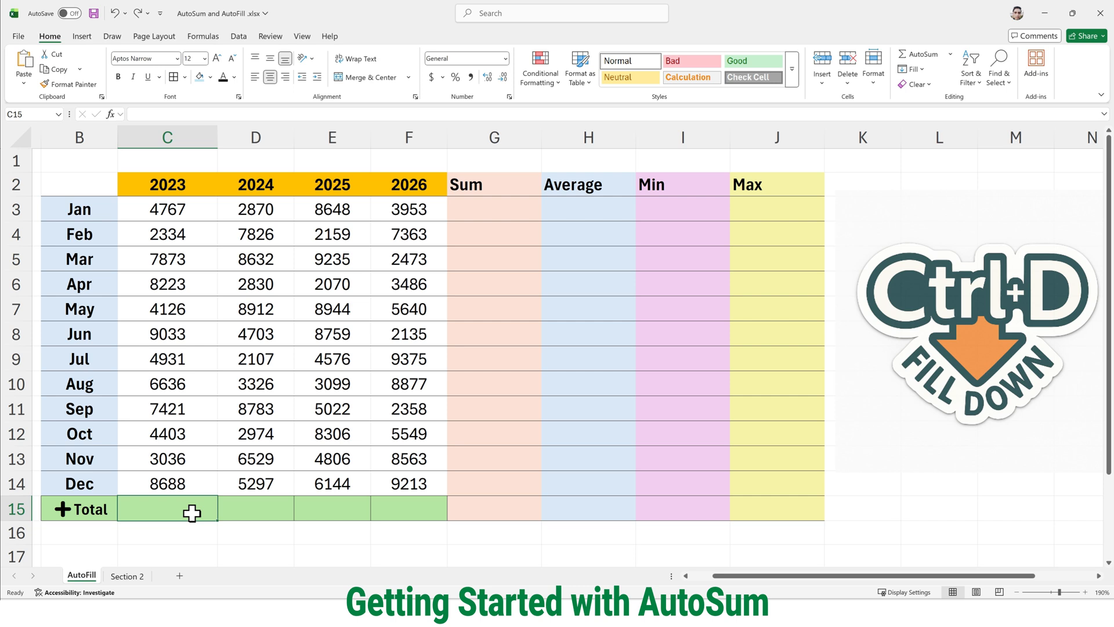
{"action": "key", "text": "alt+equal"}
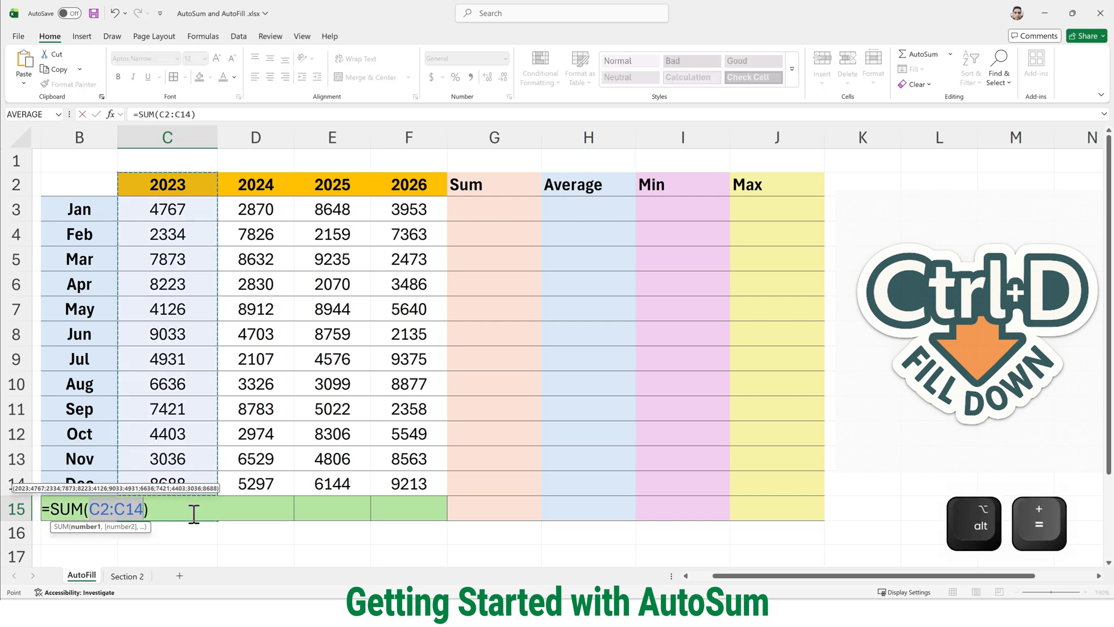
{"action": "left_click_drag", "start_coordinate": [170, 212], "coordinate": [163, 471]}
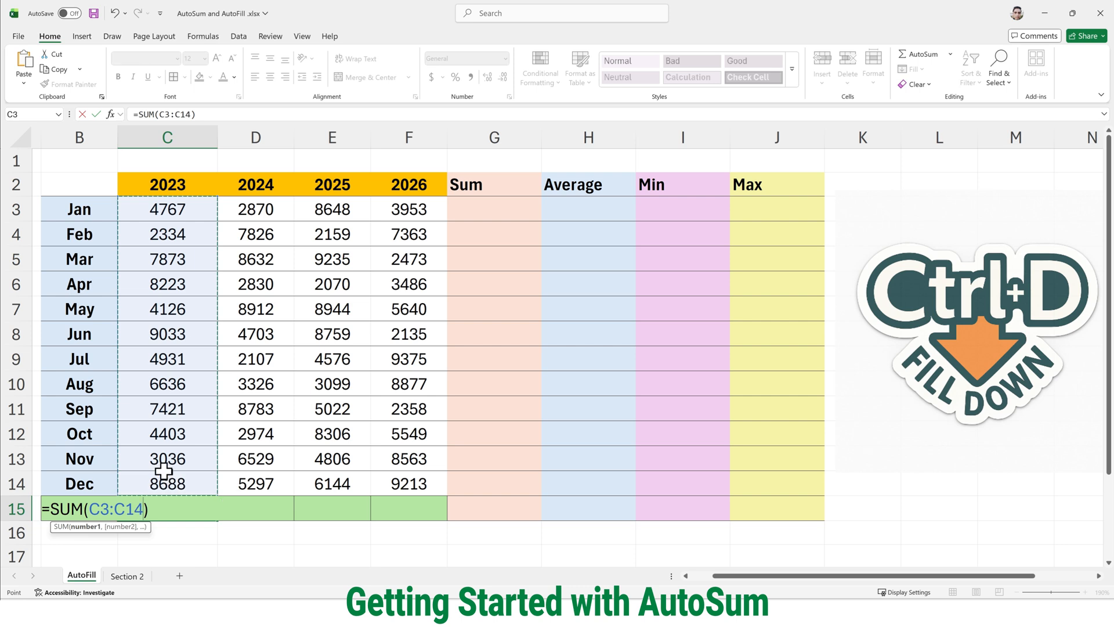
{"action": "key", "text": "Return"}
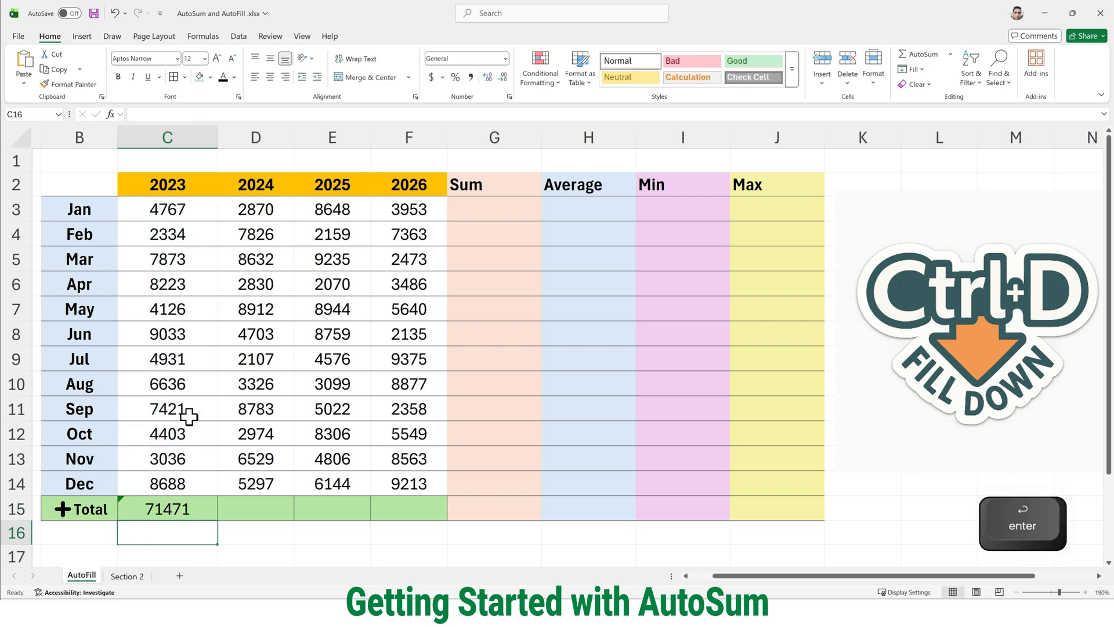
Fill the C15 total across to F15 and ignore the adjacent-cells formula error on the filled totals.
{"action": "left_click", "coordinate": [182, 503]}
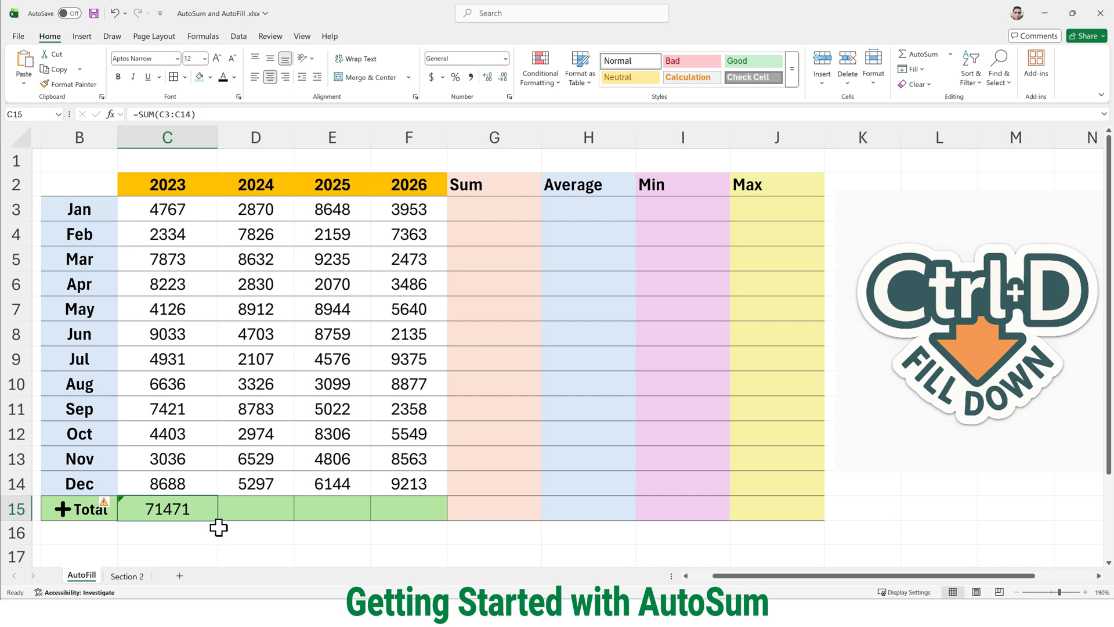
{"action": "left_click_drag", "start_coordinate": [219, 521], "coordinate": [410, 515]}
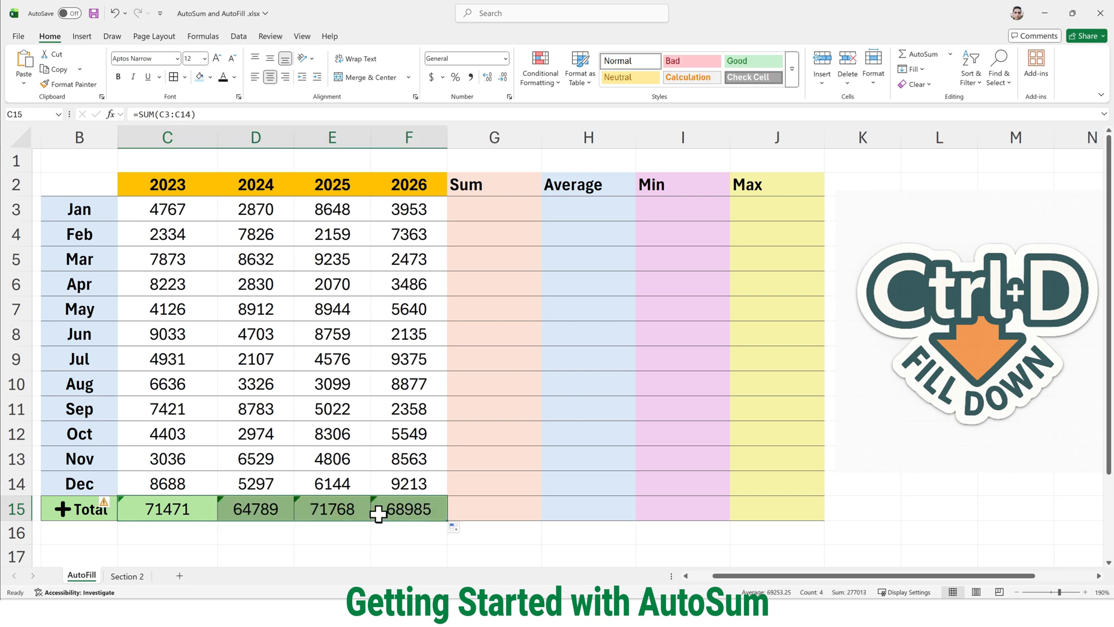
{"action": "left_click", "coordinate": [112, 501]}
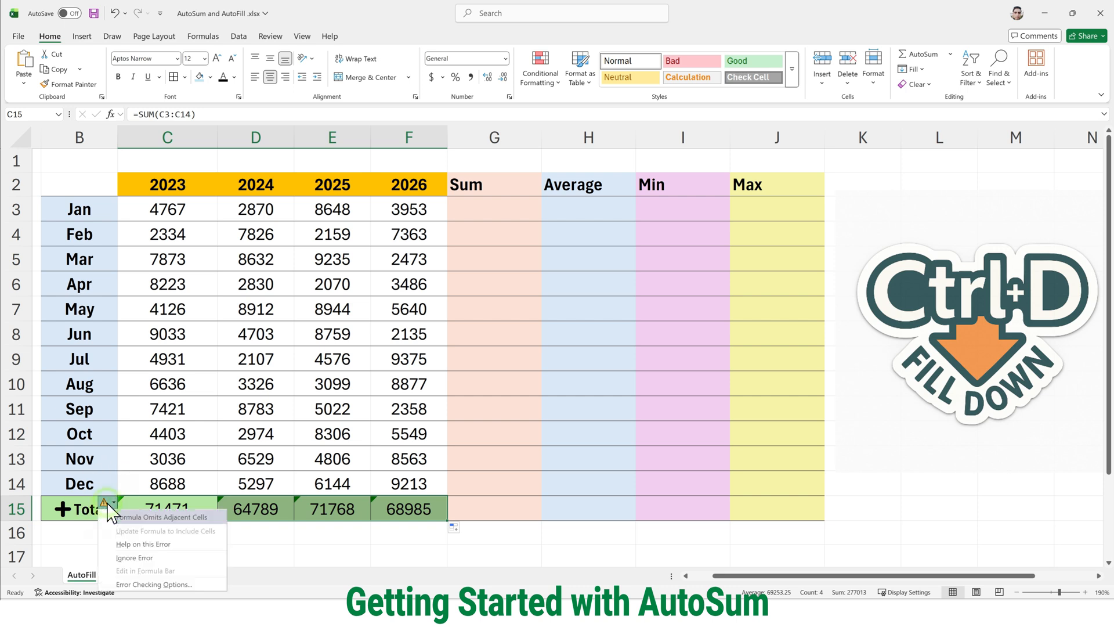
{"action": "left_click", "coordinate": [153, 558]}
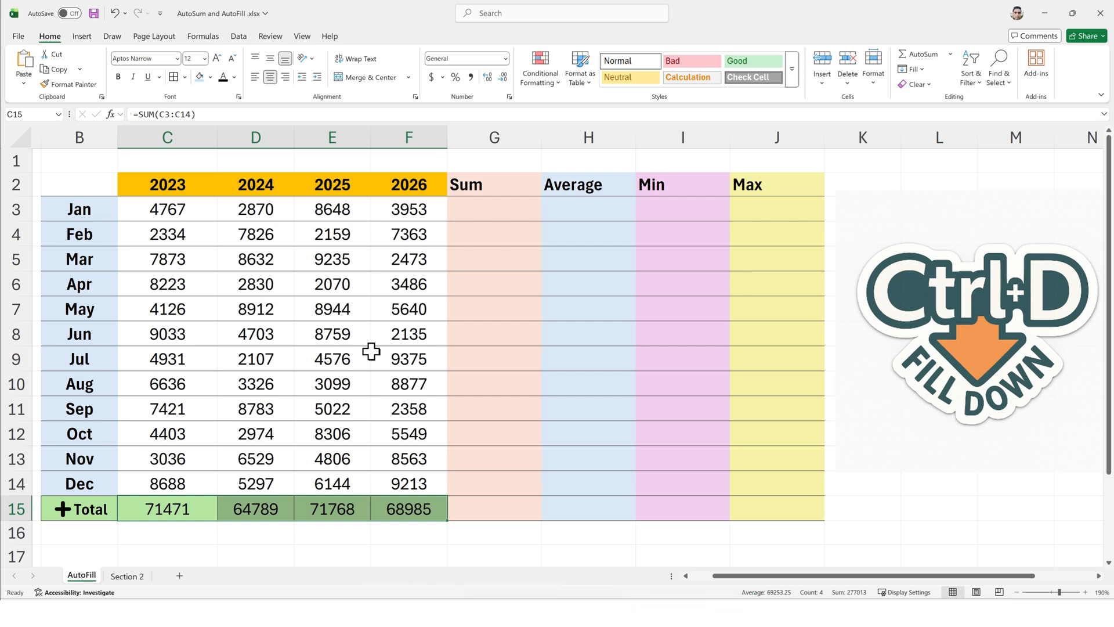
Enter =SUM(C3:F3) in G3 for January and auto-fill it down the Sum column to G14.
{"action": "left_click", "coordinate": [485, 213]}
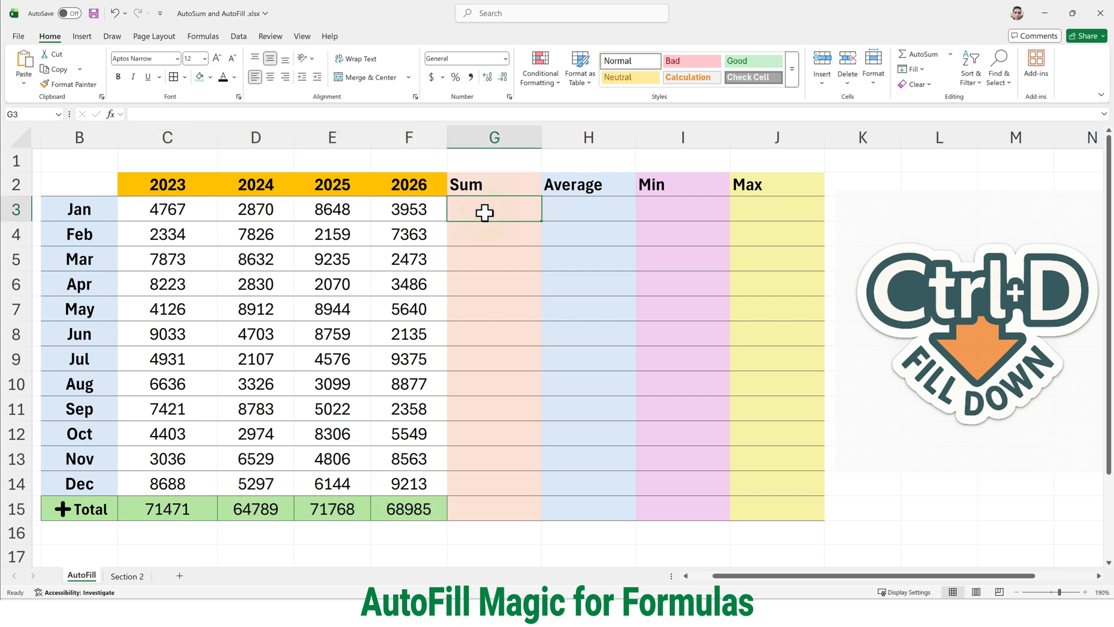
{"action": "type", "text": "=sum("}
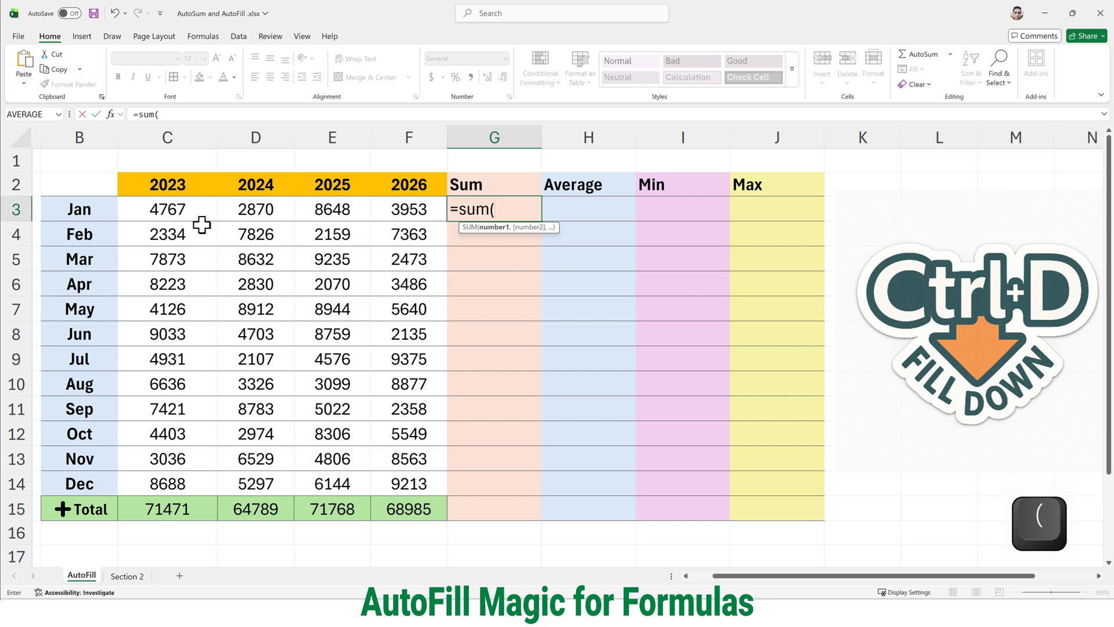
{"action": "left_click_drag", "start_coordinate": [186, 212], "coordinate": [383, 211]}
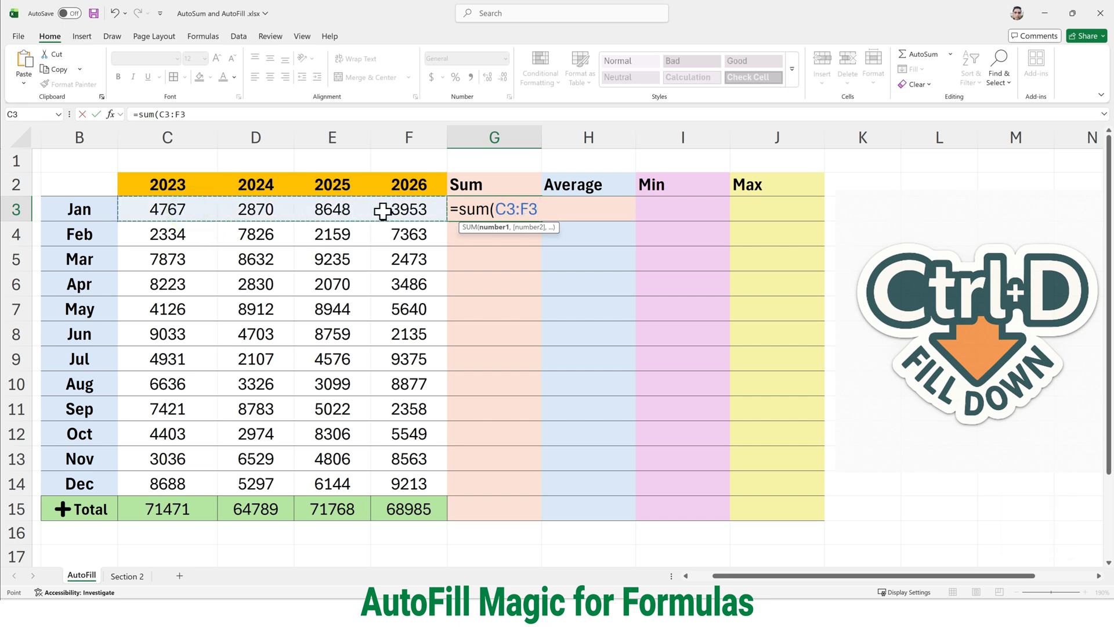
{"action": "type", "text": ")"}
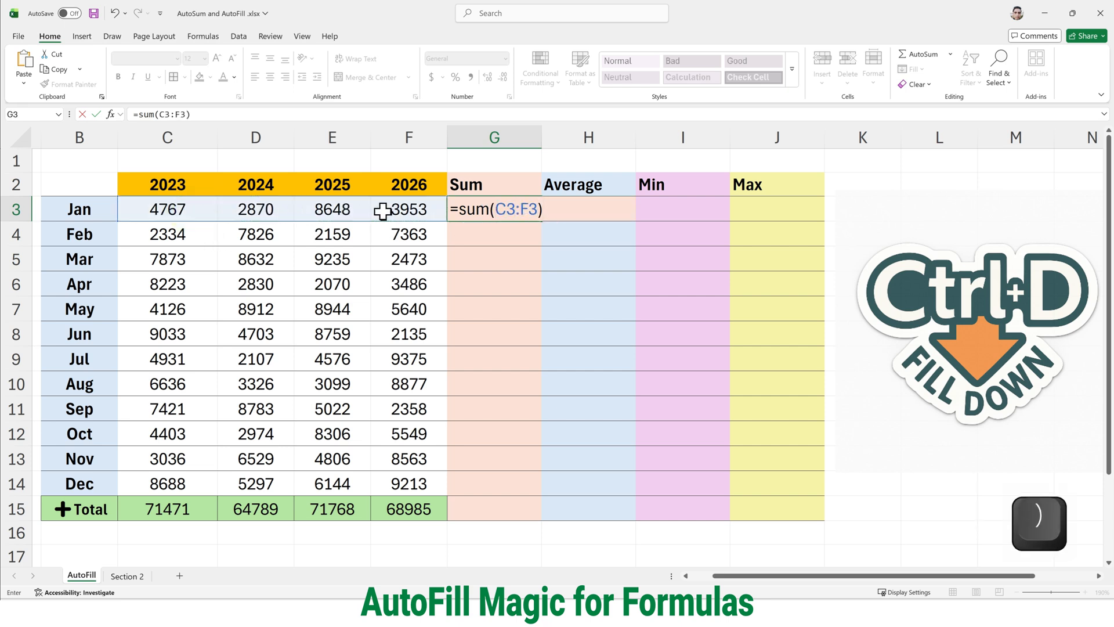
{"action": "key", "text": "ctrl+Return"}
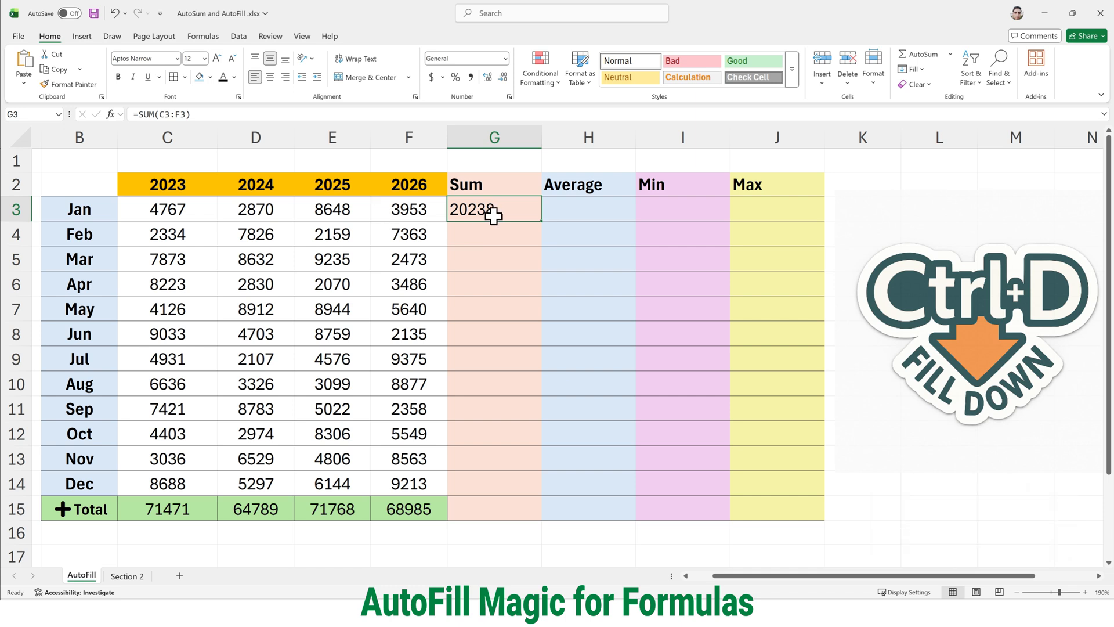
{"action": "double_click", "coordinate": [544, 223]}
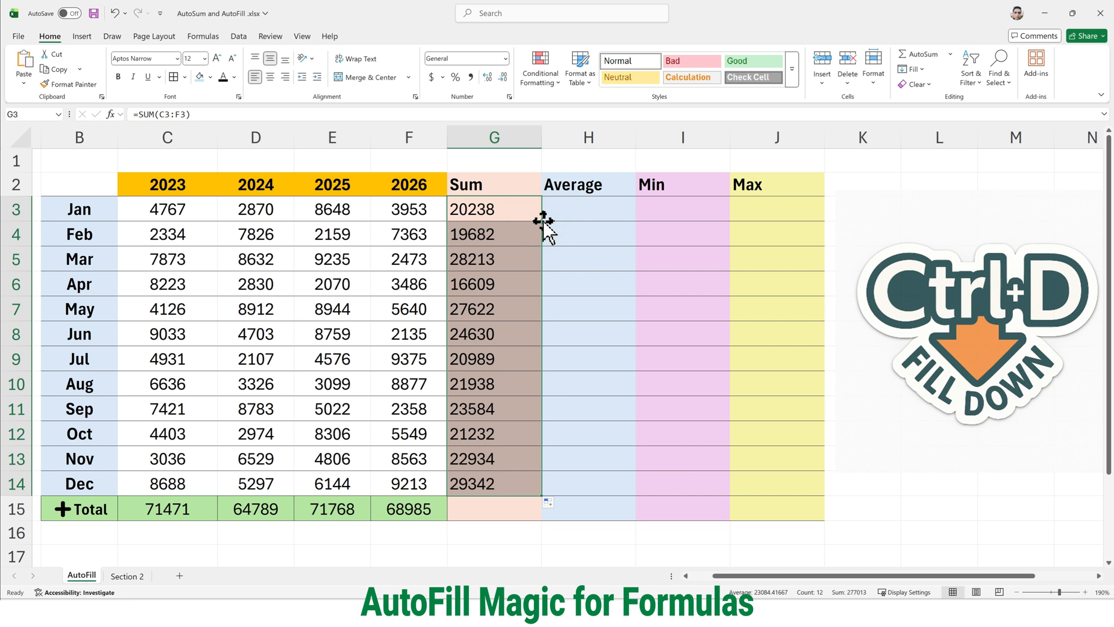
Enter =AVERAGE(C3:F3) in H3 and auto-fill it down the Average column to H14.
{"action": "left_click", "coordinate": [577, 211]}
{"action": "type", "text": "=ave"}
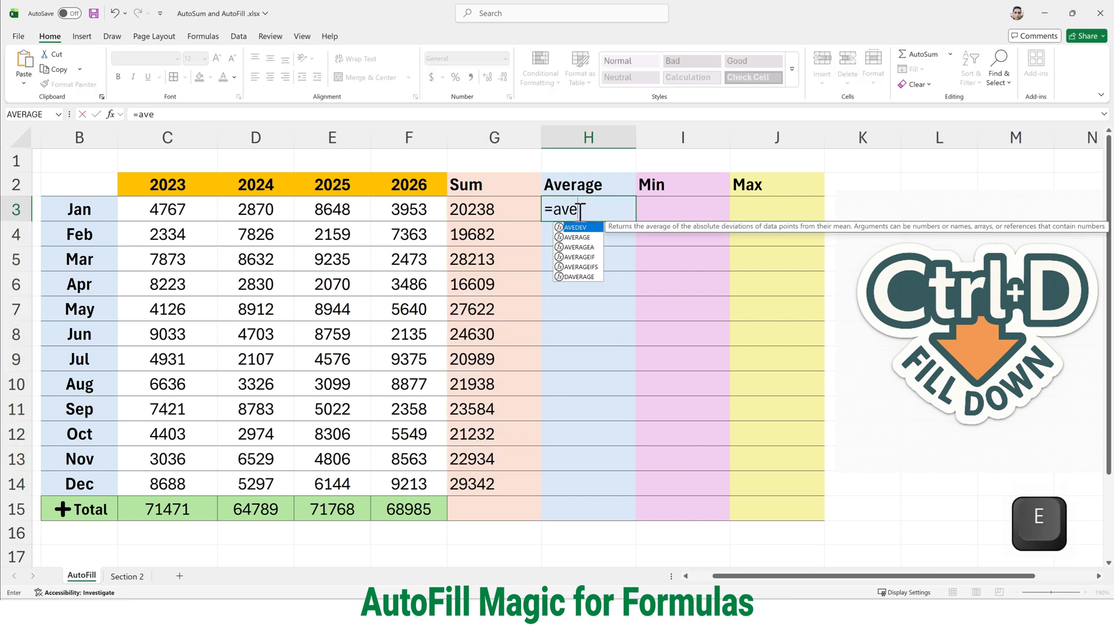
{"action": "type", "text": "r"}
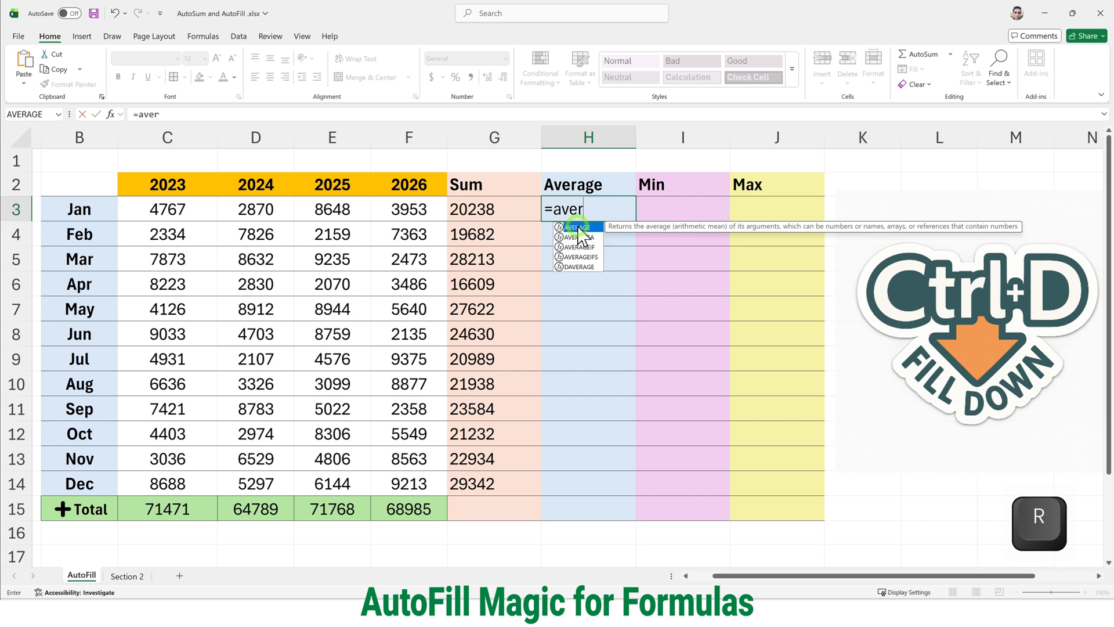
{"action": "double_click", "coordinate": [577, 228]}
{"action": "left_click_drag", "start_coordinate": [168, 209], "coordinate": [419, 206]}
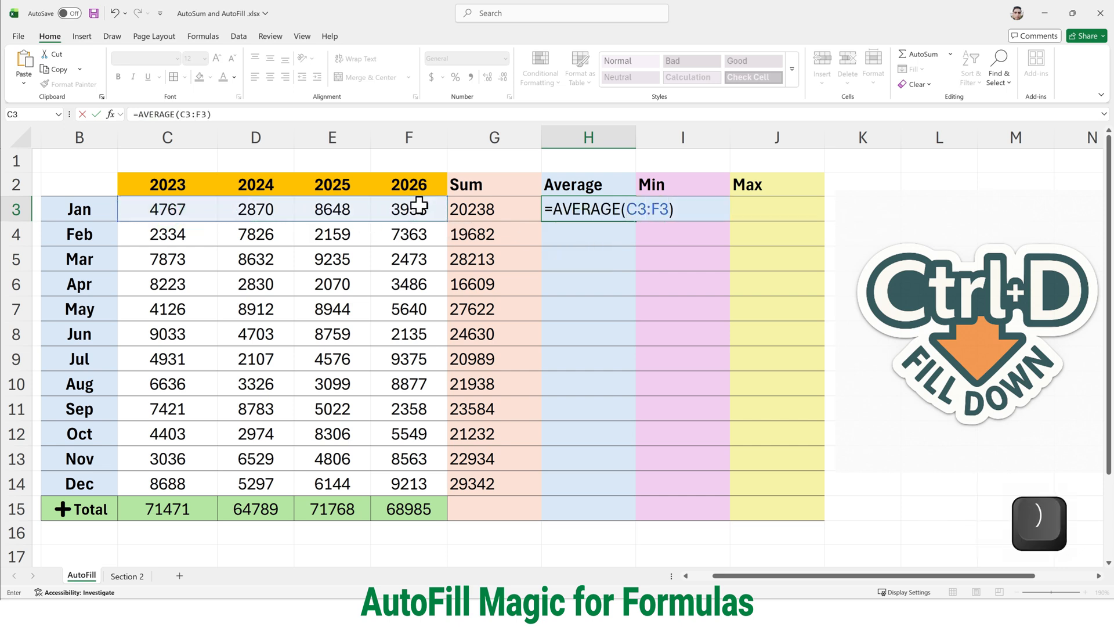
{"action": "key", "text": "ctrl+Return"}
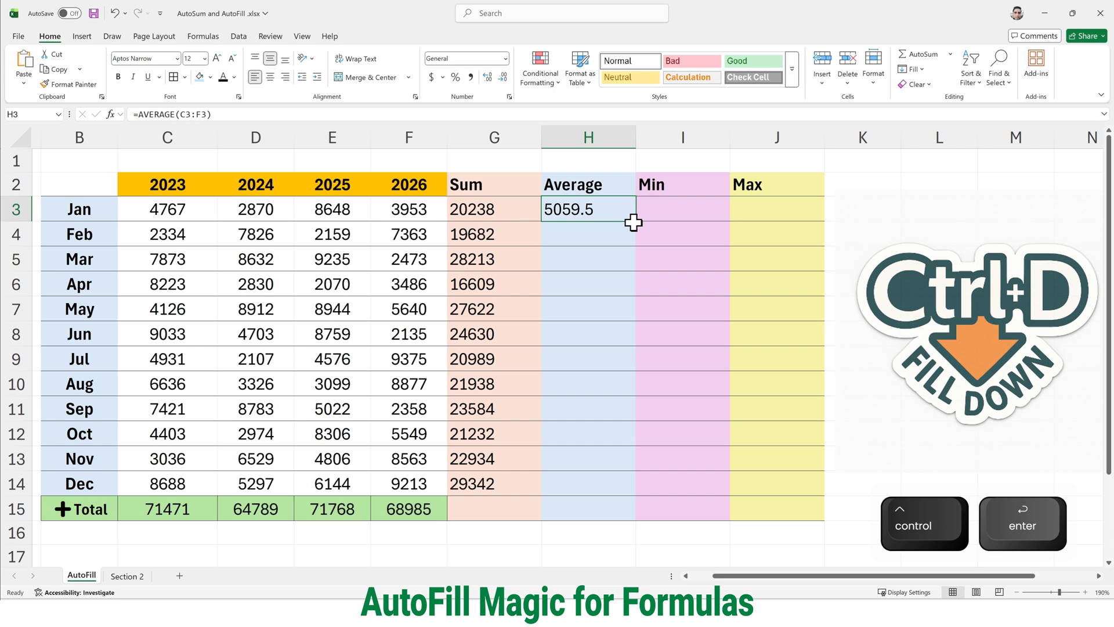
{"action": "left_click_drag", "start_coordinate": [636, 221], "coordinate": [605, 488]}
Enter =MIN(C3:G3) in I3 for January's minimum, keeping the cell selected.
{"action": "left_click", "coordinate": [666, 207]}
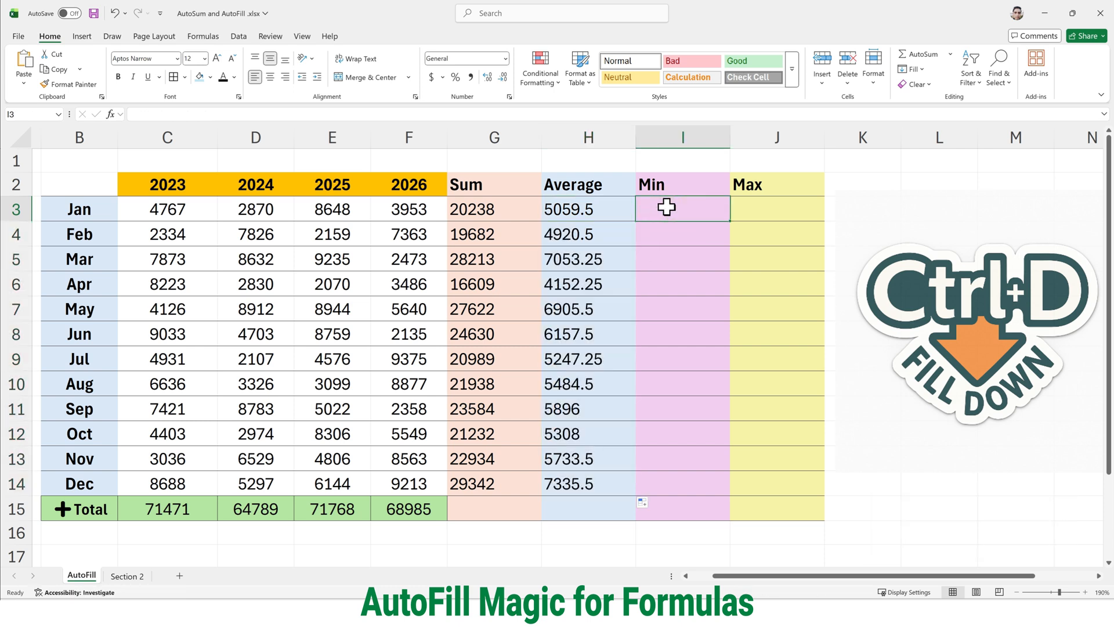
{"action": "type", "text": "=min"}
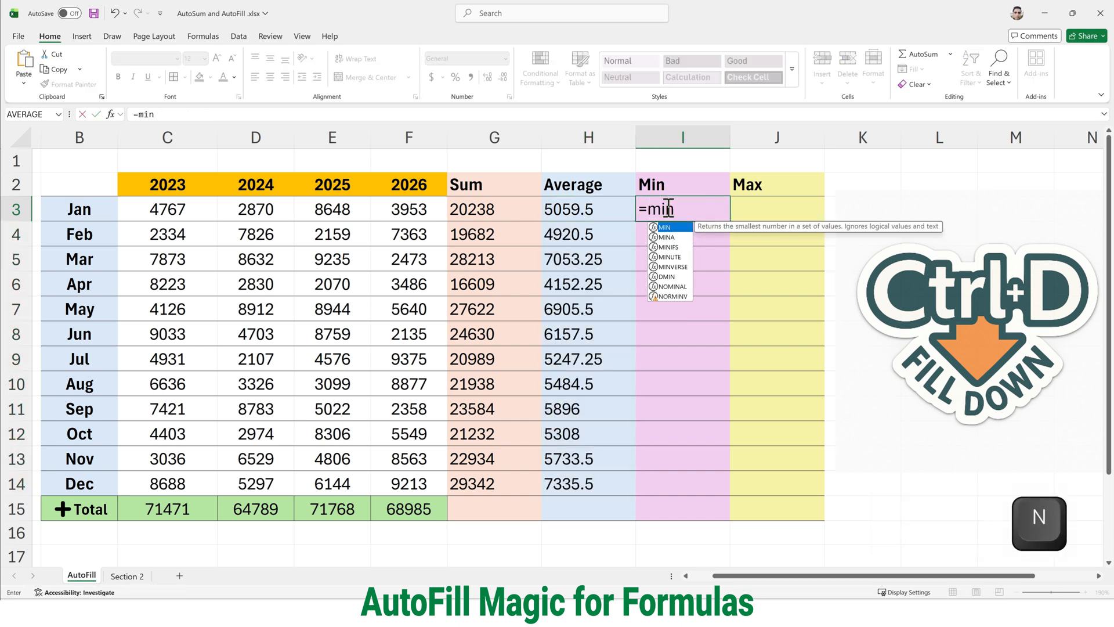
{"action": "type", "text": "("}
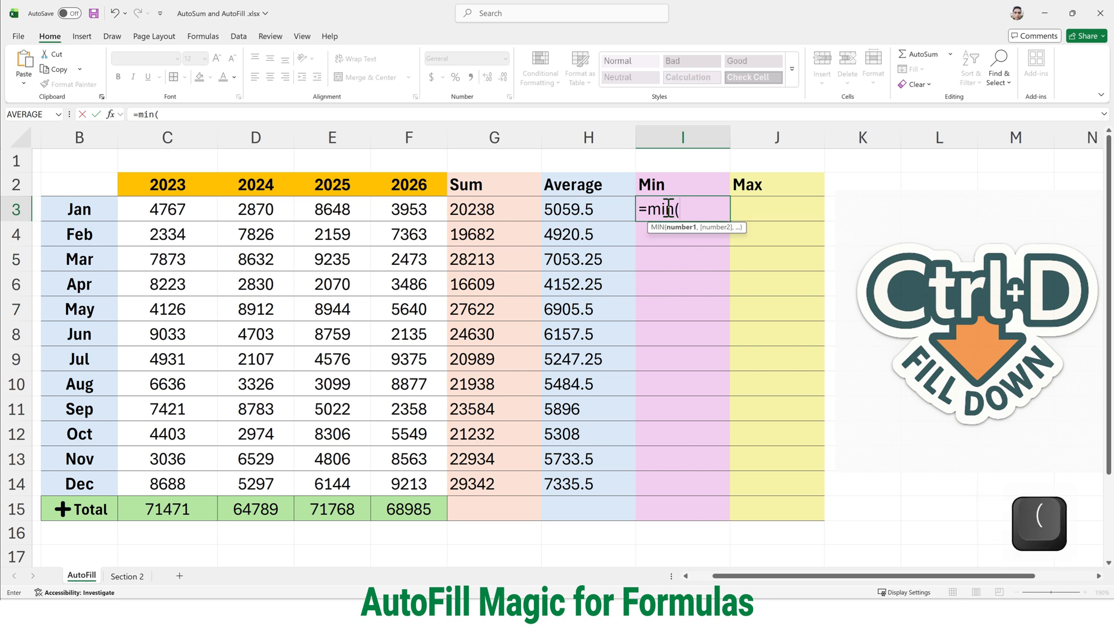
{"action": "left_click_drag", "start_coordinate": [164, 212], "coordinate": [471, 204]}
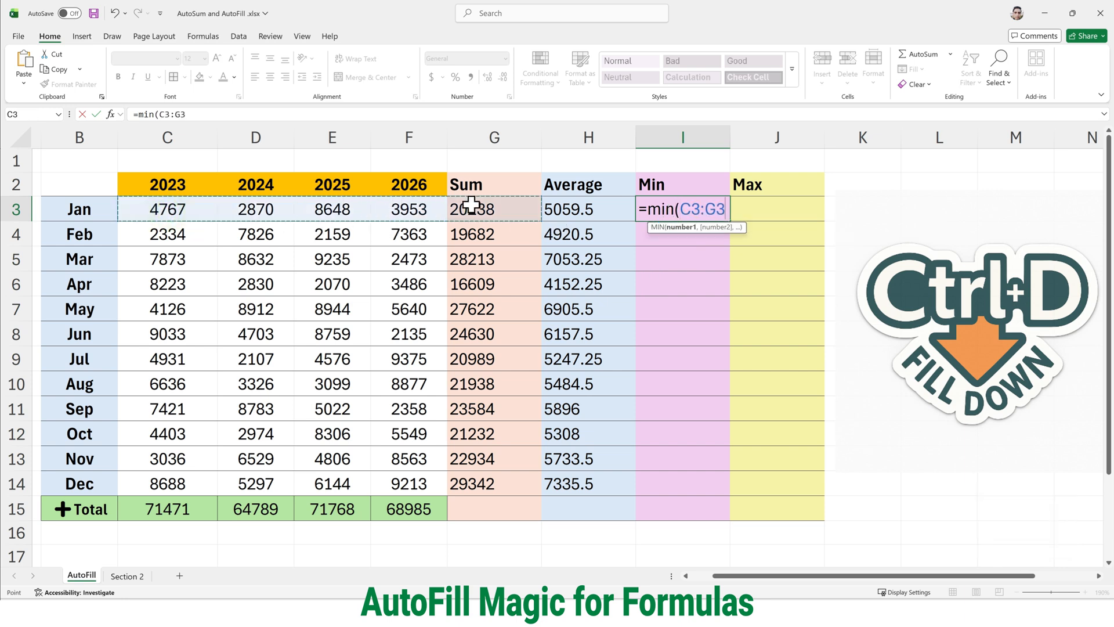
{"action": "type", "text": ")"}
{"action": "key", "text": "ctrl+Return"}
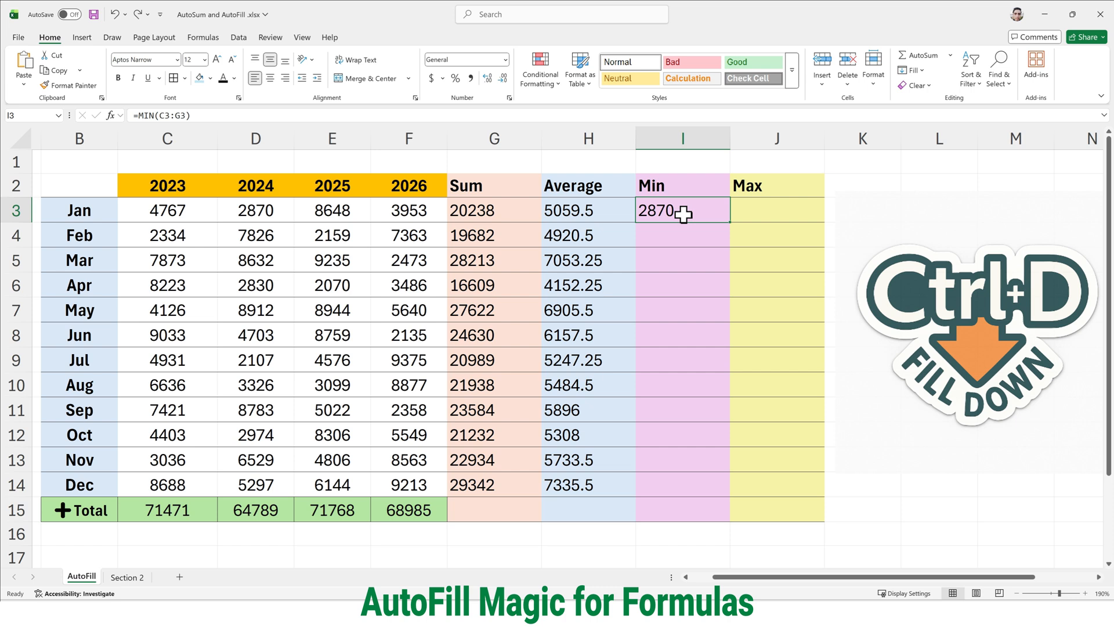
Copy the I3 minimum formula down through I14 with the Fill Down command.
{"action": "left_click_drag", "start_coordinate": [683, 214], "coordinate": [679, 481]}
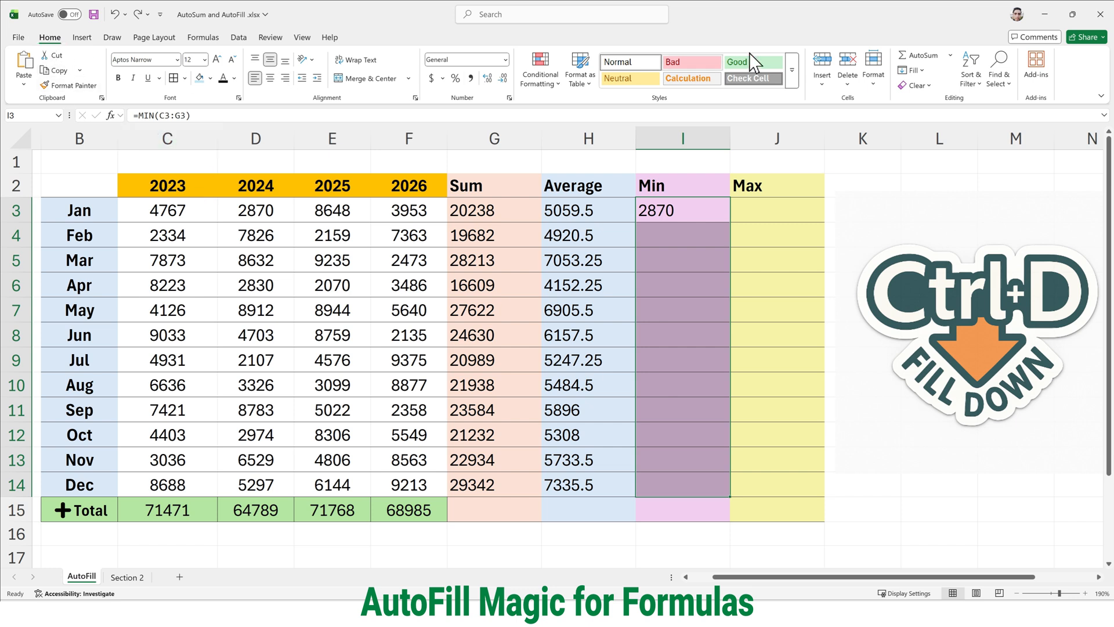
{"action": "left_click", "coordinate": [922, 70]}
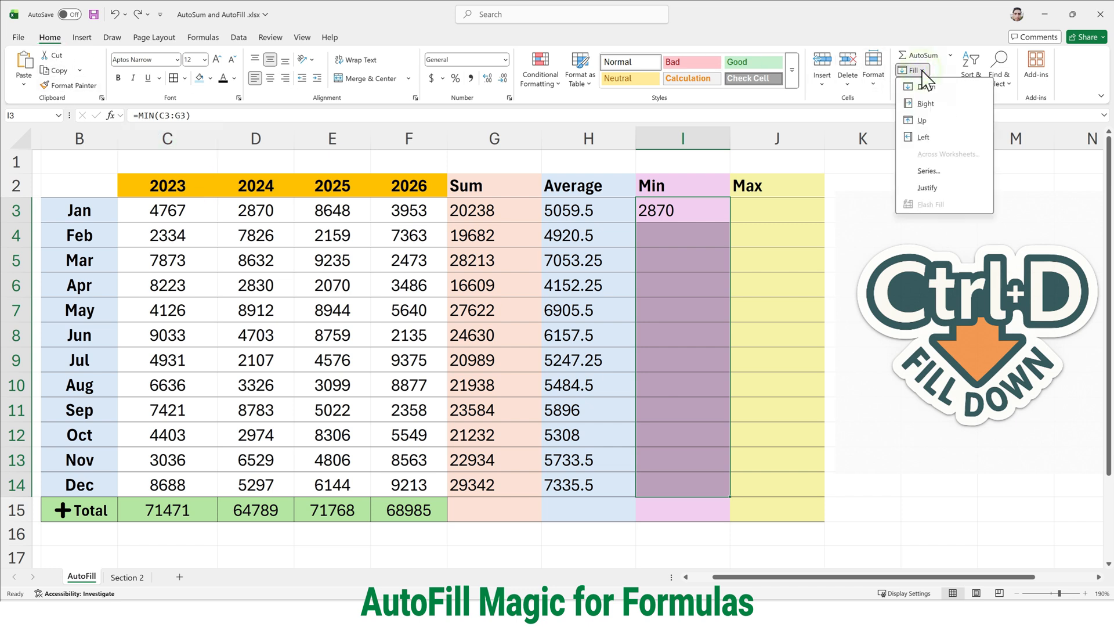
{"action": "left_click", "coordinate": [927, 87]}
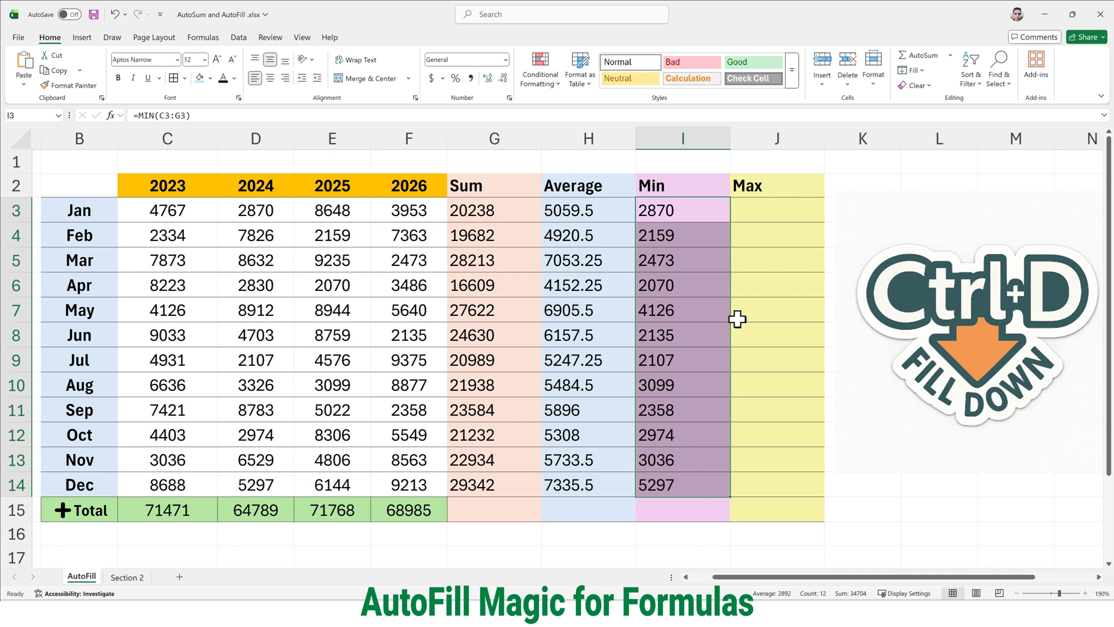
Enter =MAX(C3:F3) in J3 and fill it down the Max column to J14.
{"action": "left_click", "coordinate": [774, 211]}
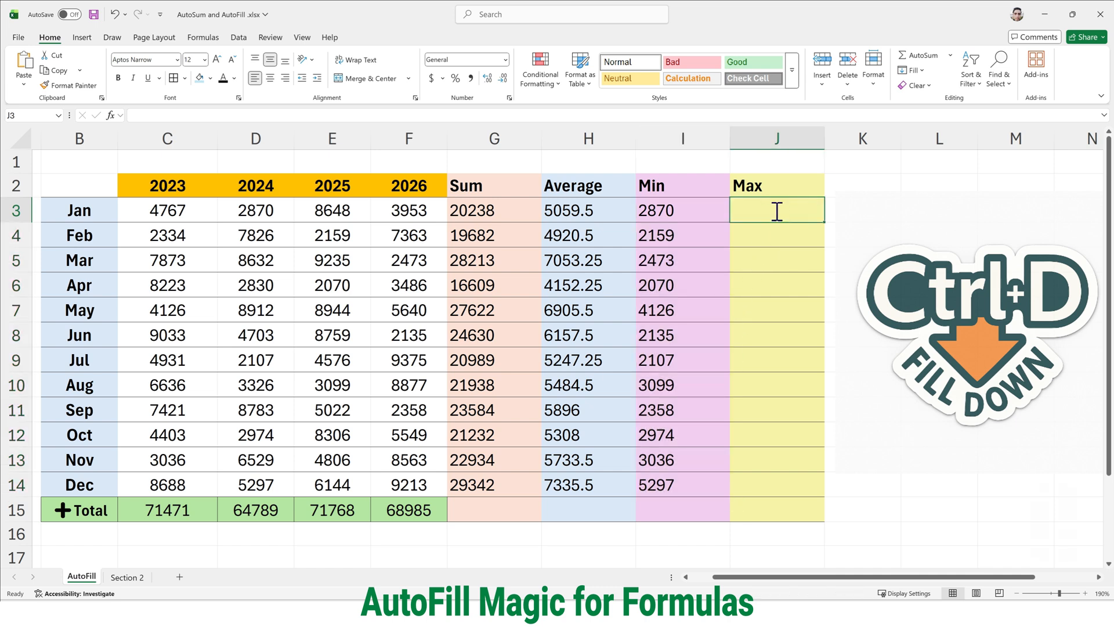
{"action": "type", "text": "=max"}
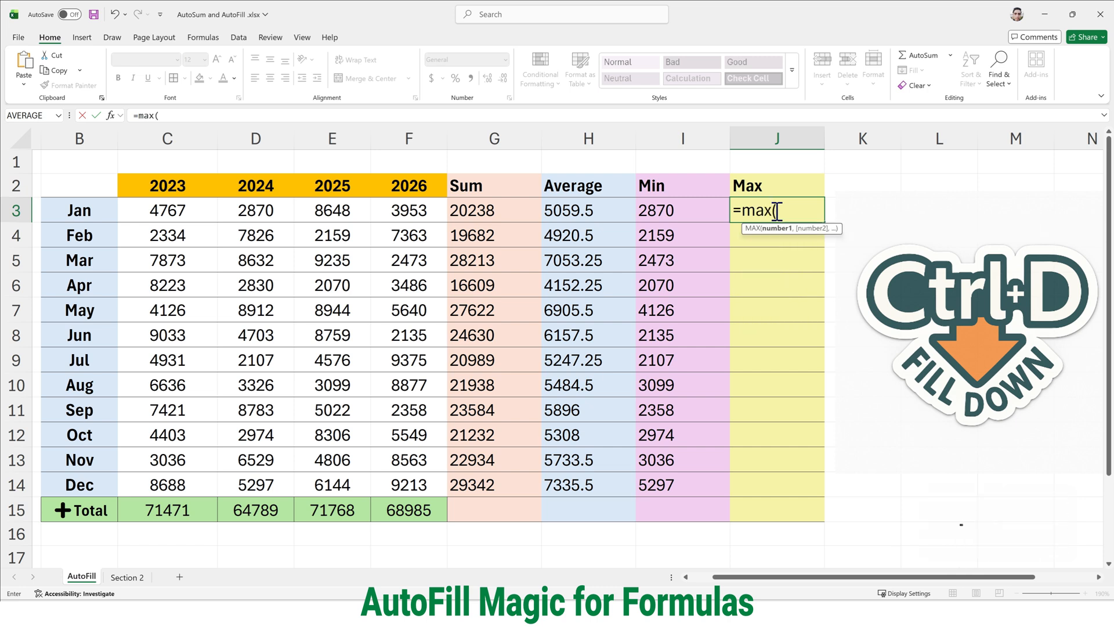
{"action": "type", "text": "("}
{"action": "left_click_drag", "start_coordinate": [193, 216], "coordinate": [397, 212]}
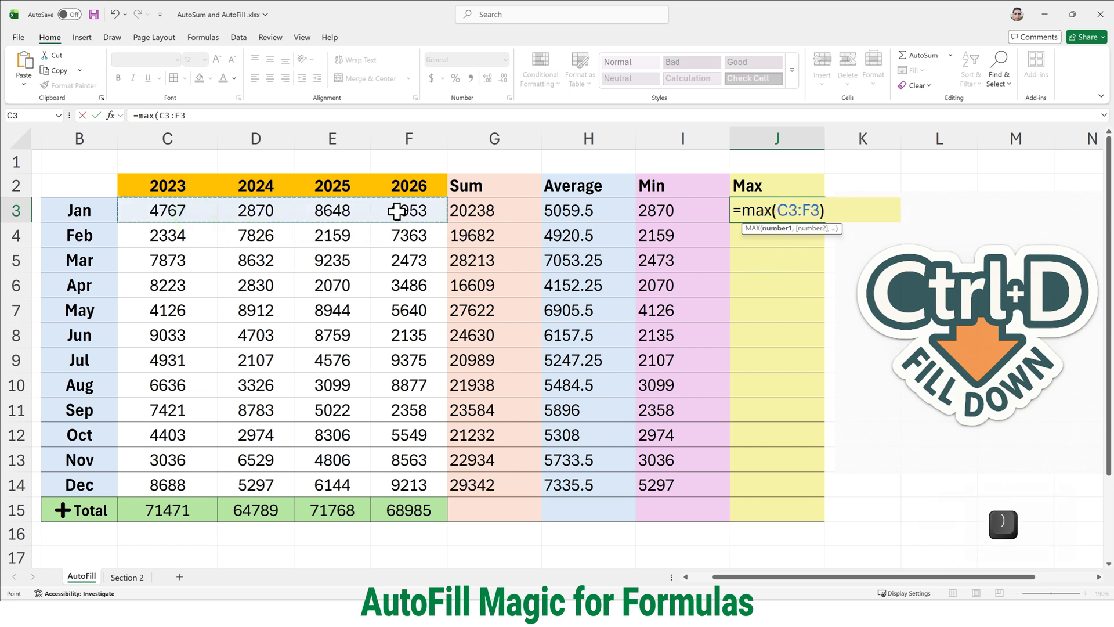
{"action": "key", "text": "ctrl+Return"}
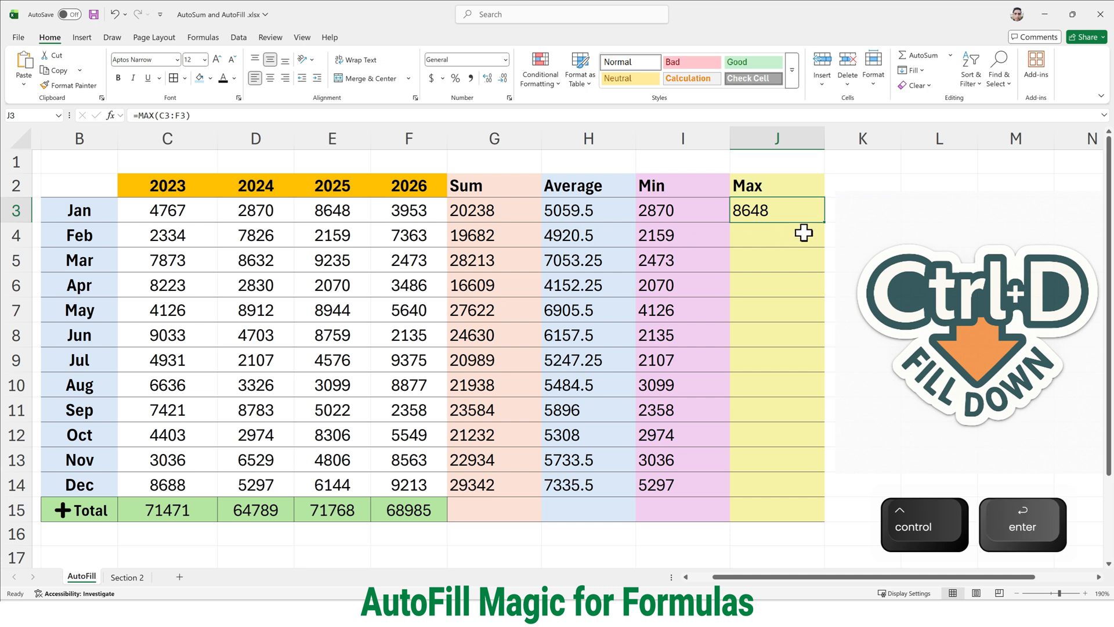
{"action": "left_click_drag", "start_coordinate": [804, 212], "coordinate": [799, 475]}
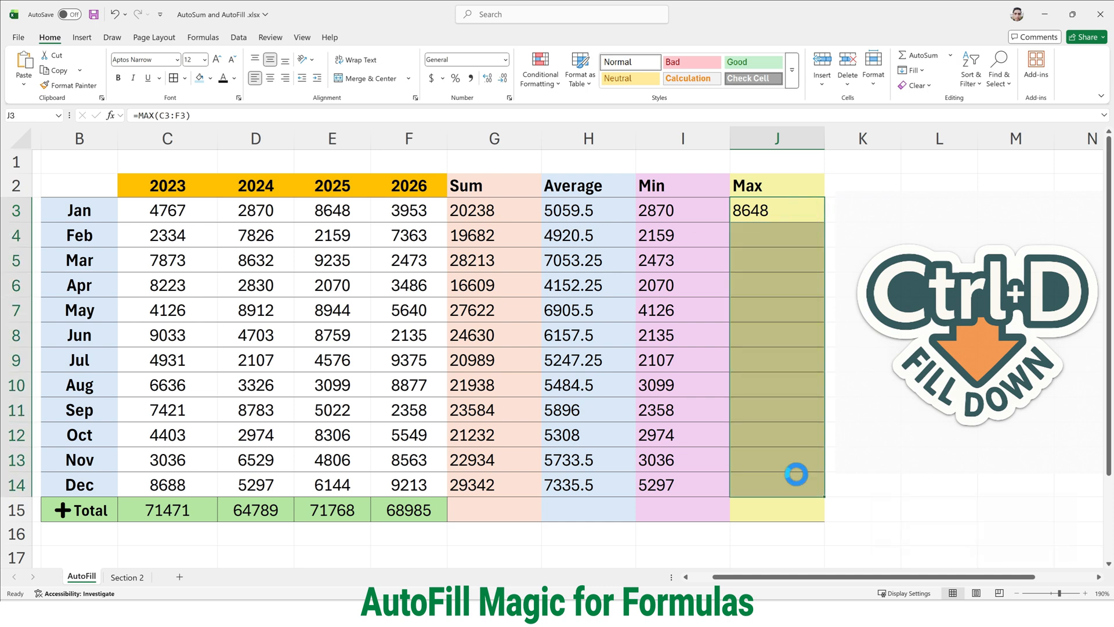
{"action": "key", "text": "ctrl+d"}
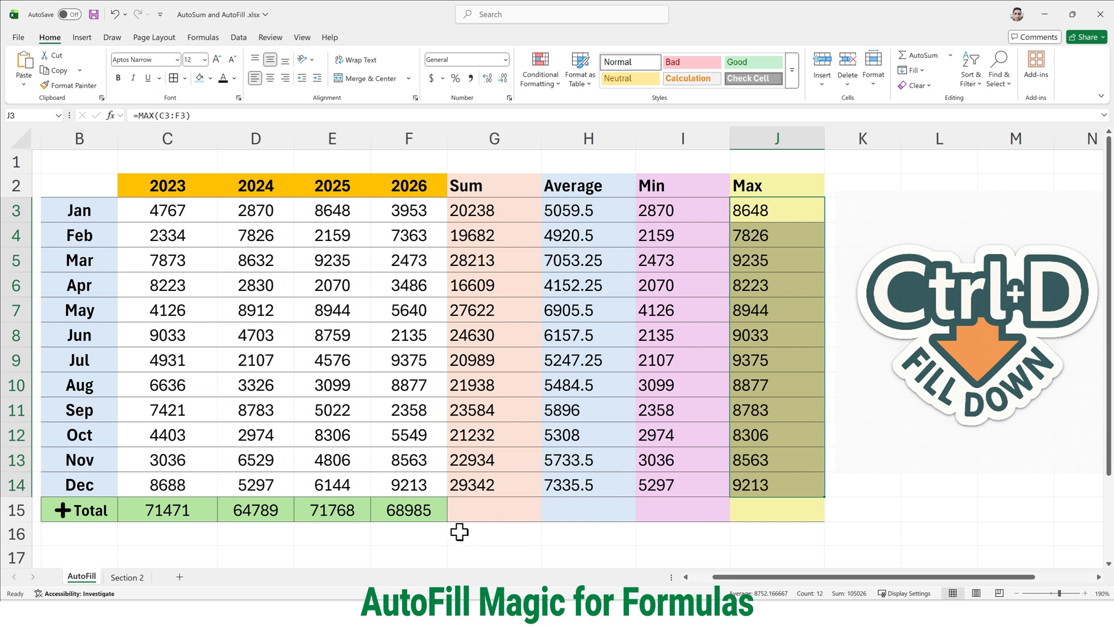
Extend the total formula from F15 across the Sum, Average, Min and Max columns to J15.
{"action": "left_click", "coordinate": [436, 515]}
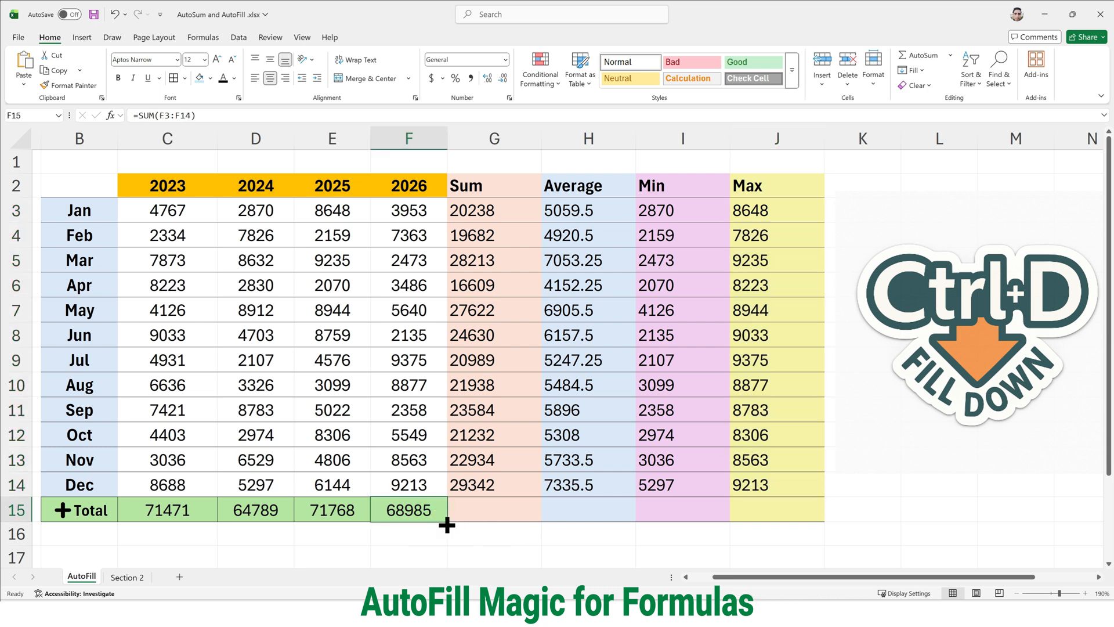
{"action": "left_click_drag", "start_coordinate": [447, 525], "coordinate": [793, 517]}
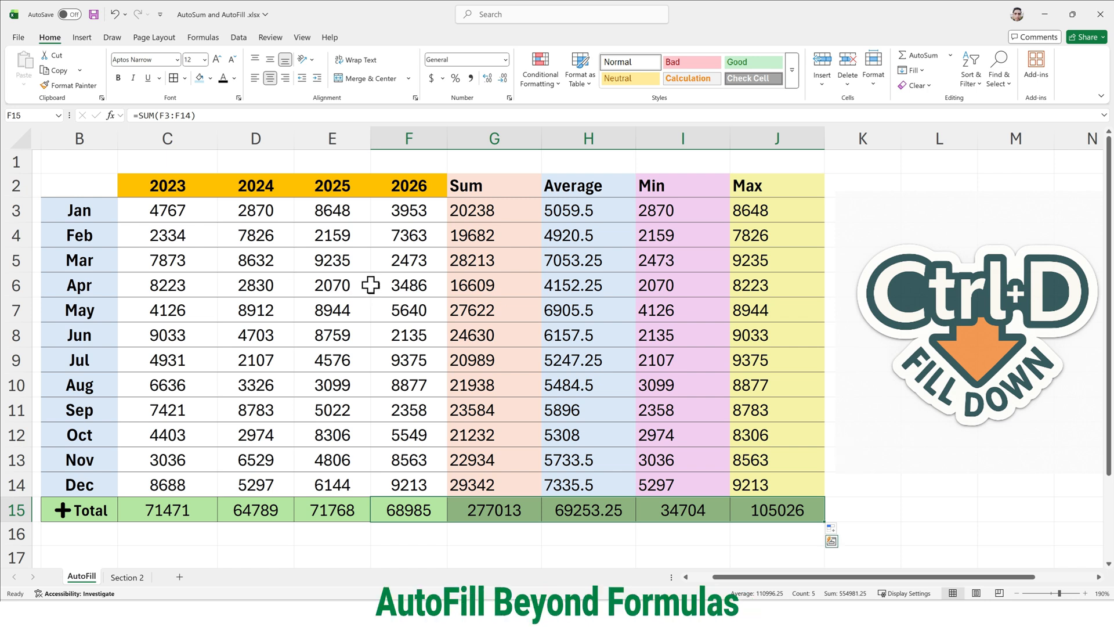
Switch to the Section 2 worksheet.
{"action": "left_click", "coordinate": [129, 578]}
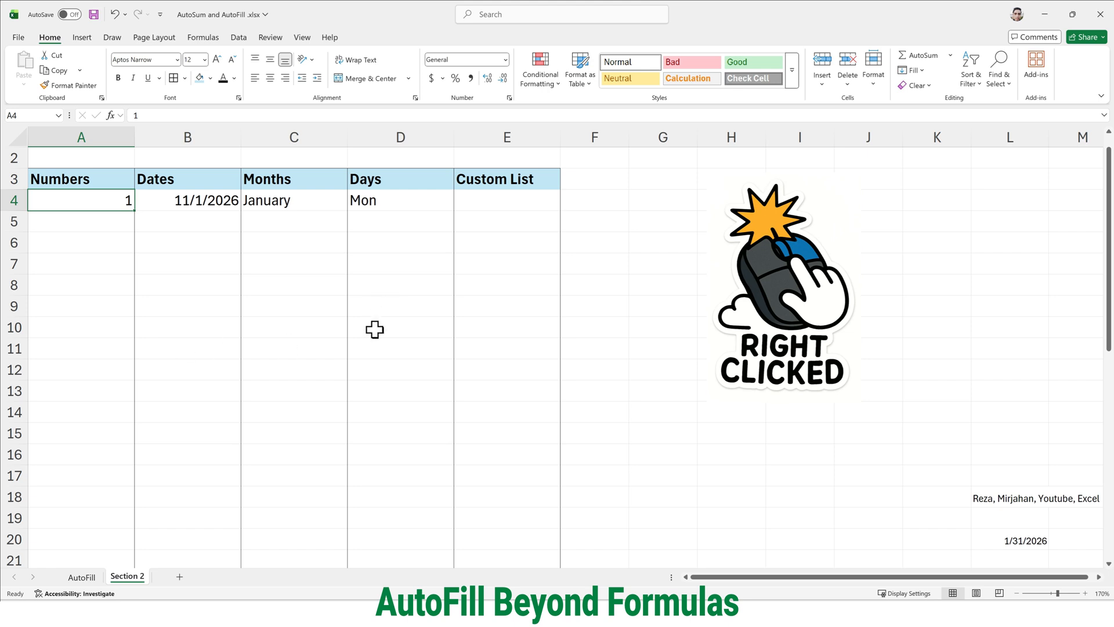
{"action": "left_click", "coordinate": [126, 220]}
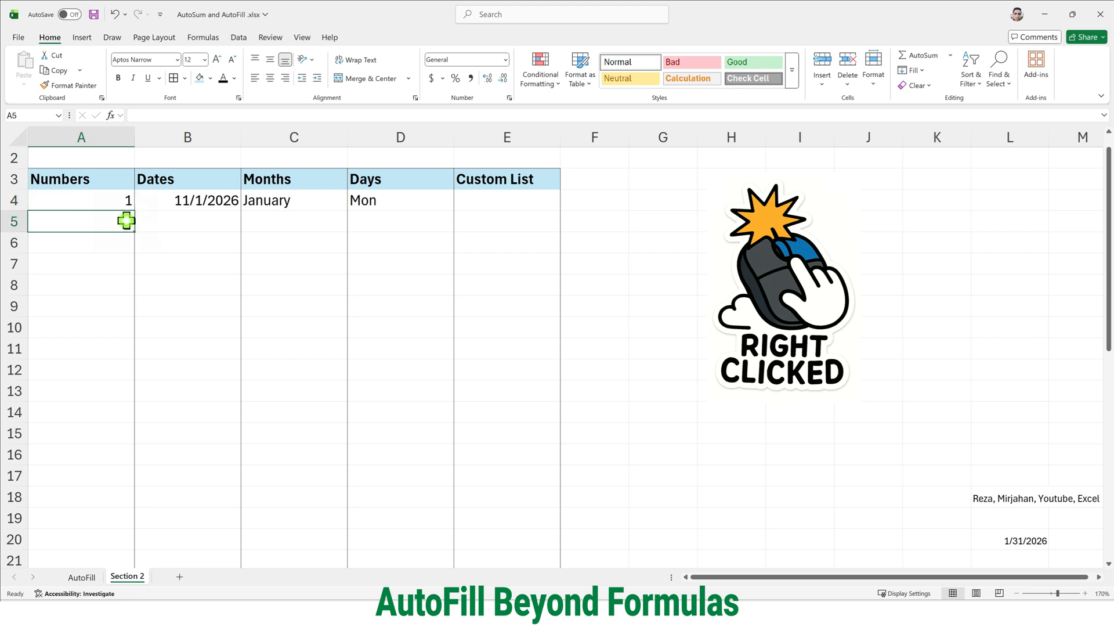
{"action": "type", "text": "2"}
{"action": "key", "text": "Return"}
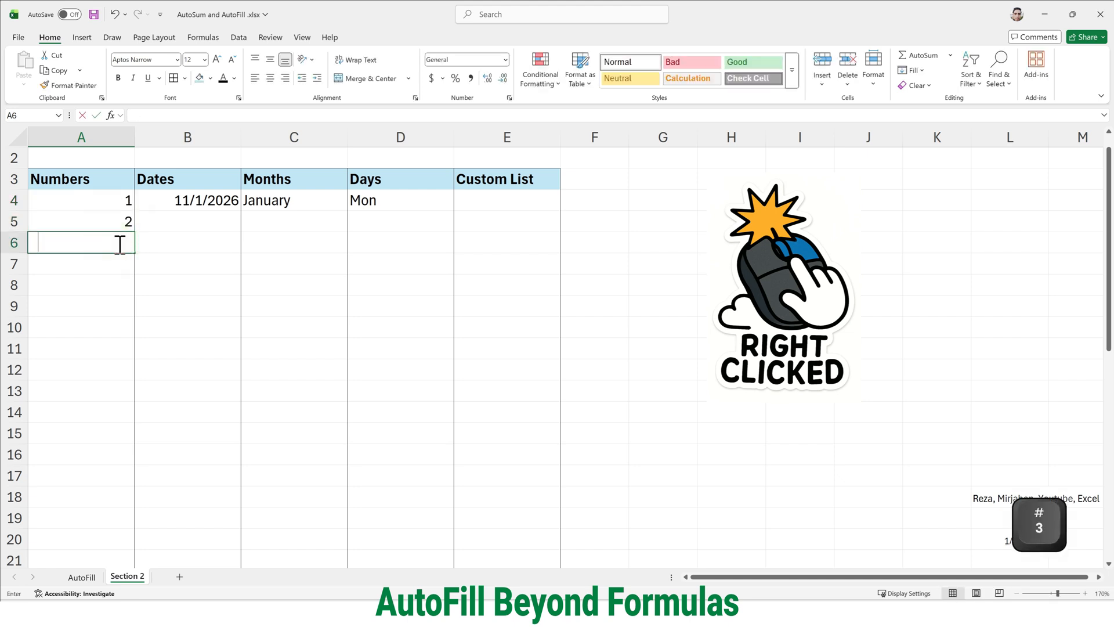
{"action": "type", "text": "3"}
{"action": "key", "text": "BackSpace"}
{"action": "left_click", "coordinate": [107, 226]}
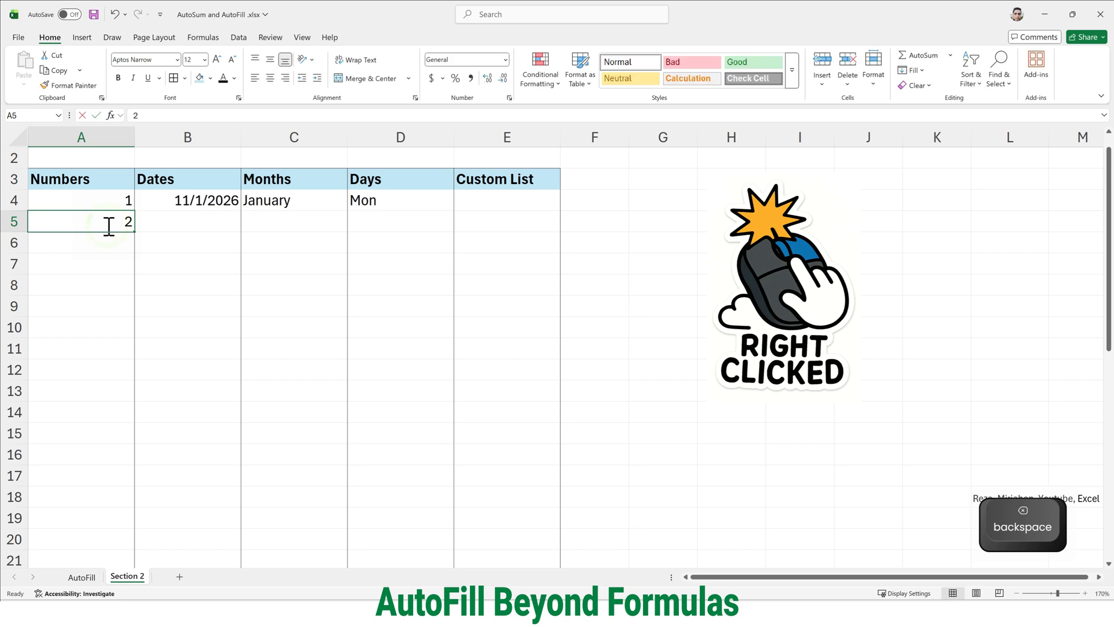
{"action": "key", "text": "BackSpace"}
Fill the Numbers column from A4 with a linear series in columns, with step value 1 and stop value 200, and check its end.
{"action": "left_click", "coordinate": [116, 202]}
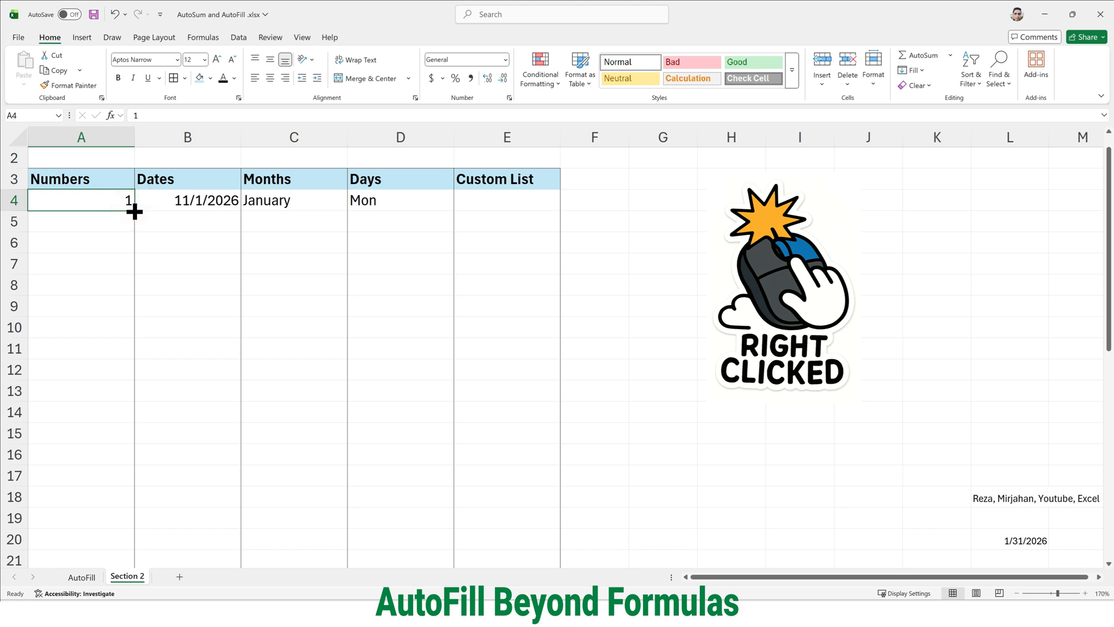
{"action": "mouse_move", "coordinate": [134, 212]}
{"action": "left_mouse_down"}
{"action": "mouse_move", "coordinate": [137, 244]}
{"action": "mouse_move", "coordinate": [129, 216]}
{"action": "left_mouse_up"}
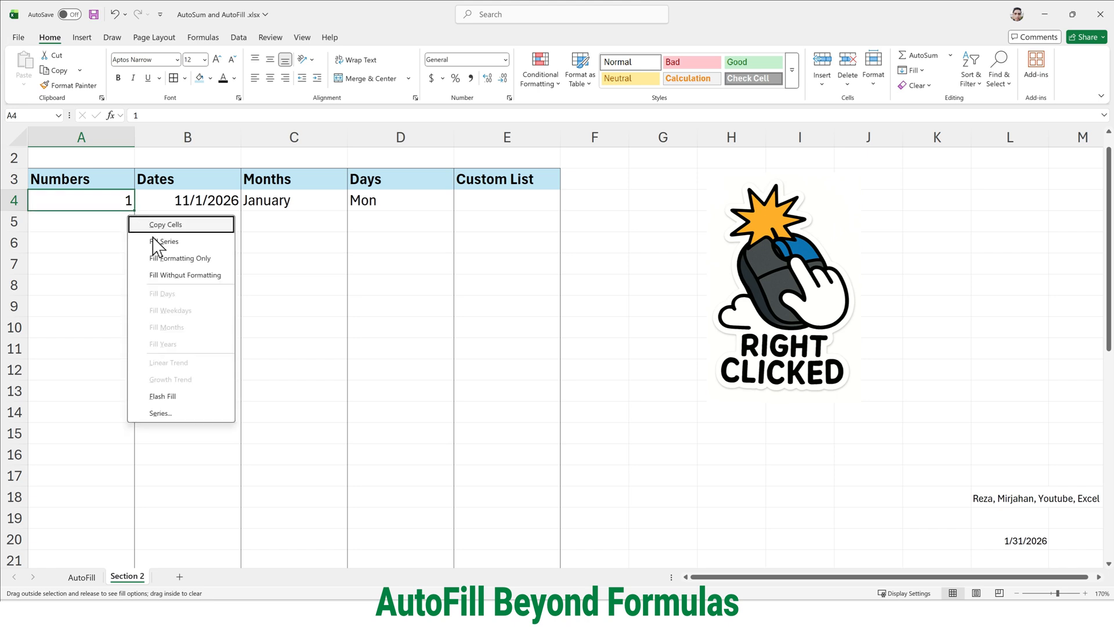
{"action": "left_click", "coordinate": [192, 412]}
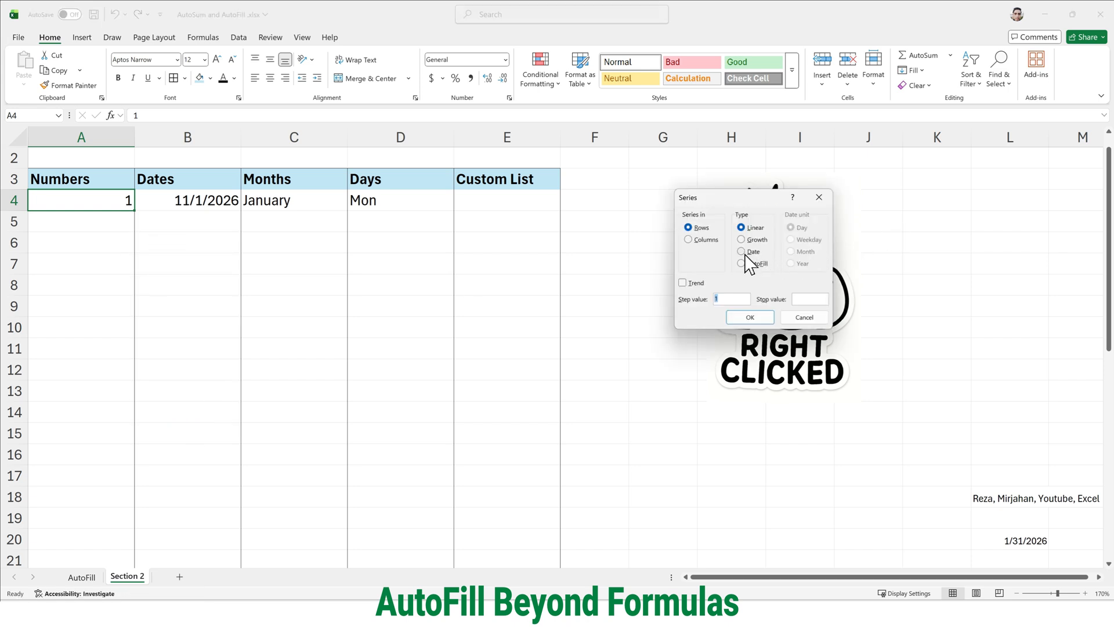
{"action": "left_click", "coordinate": [707, 241]}
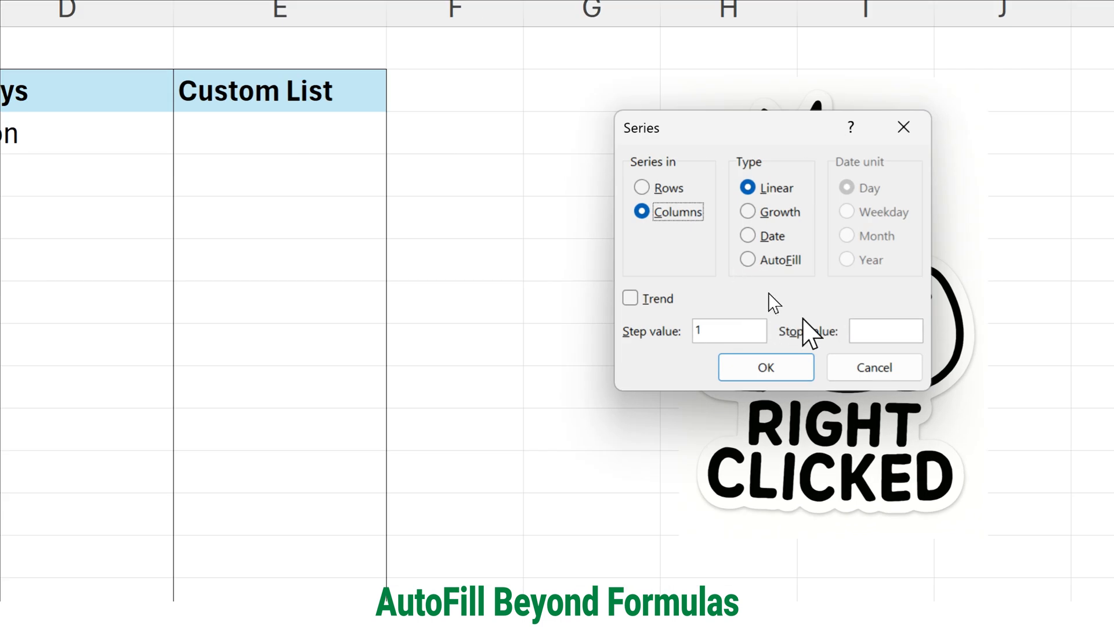
{"action": "left_click", "coordinate": [906, 333]}
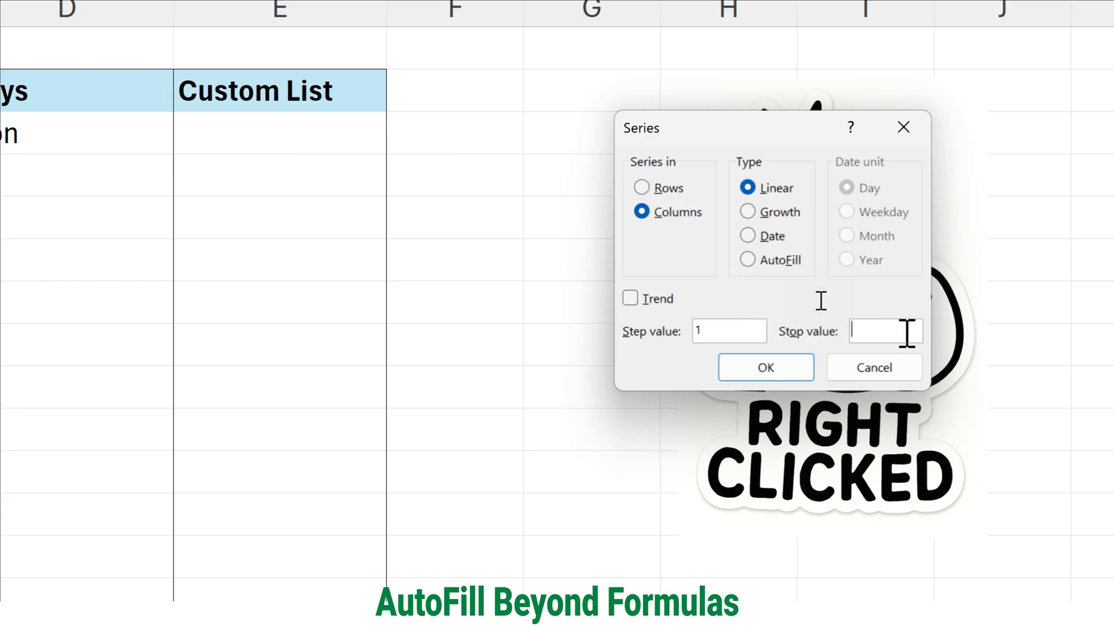
{"action": "type", "text": "200"}
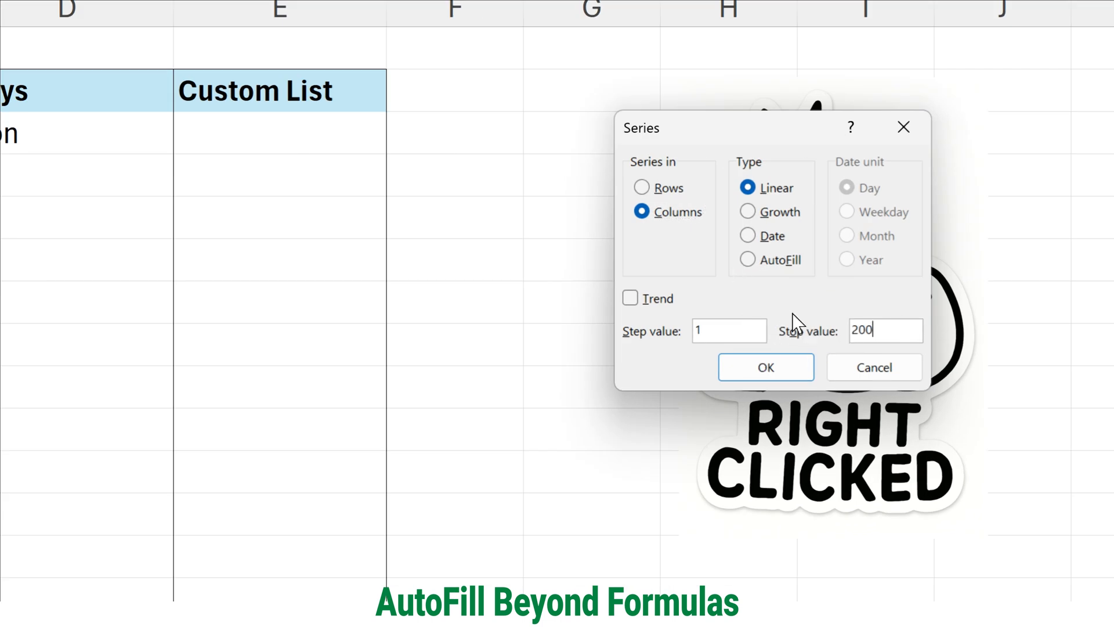
{"action": "left_click", "coordinate": [778, 375]}
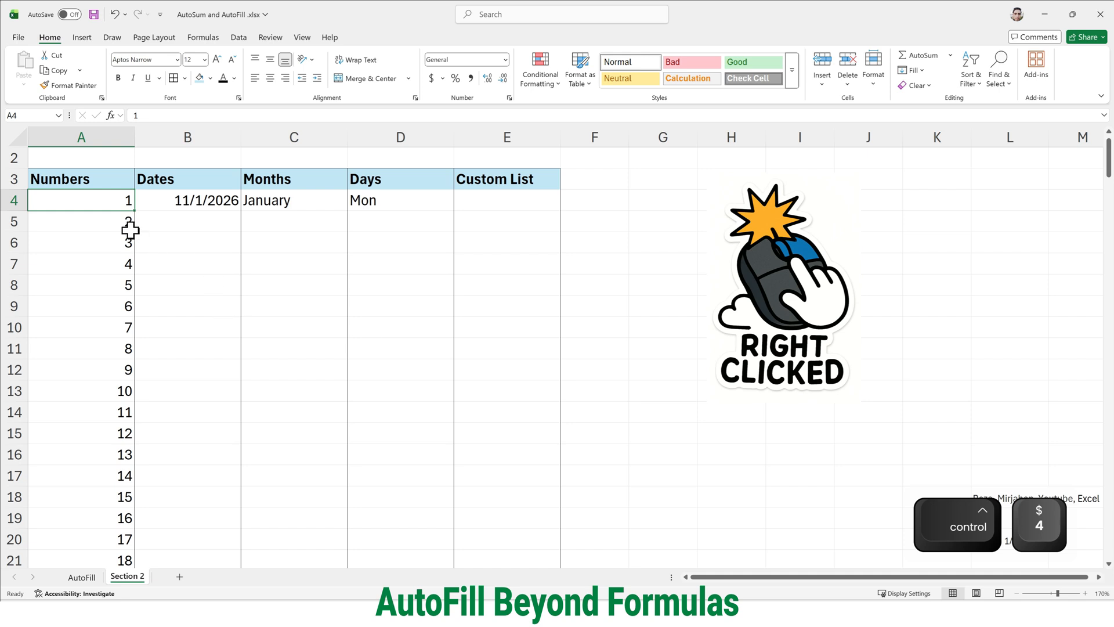
{"action": "left_click", "coordinate": [119, 228]}
{"action": "left_click", "coordinate": [106, 203]}
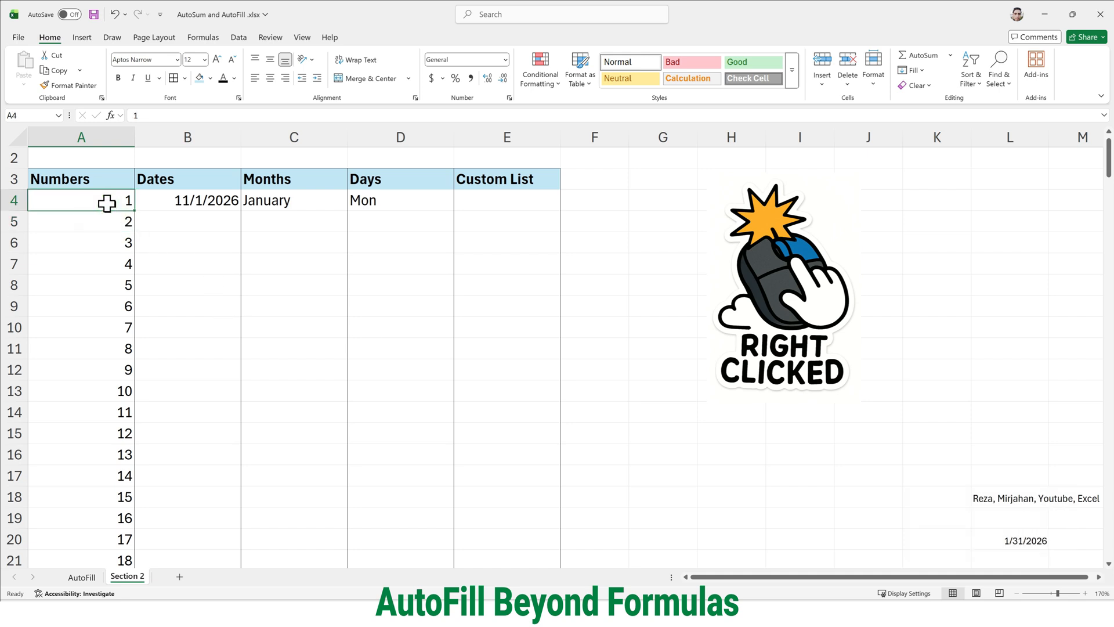
{"action": "key", "text": "ctrl+Down"}
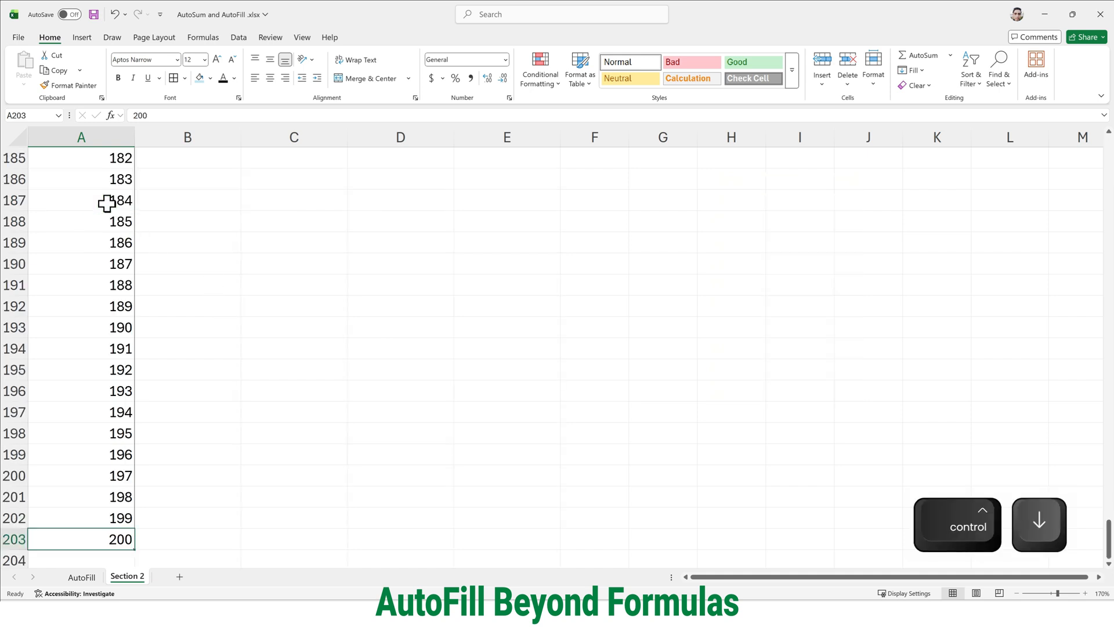
{"action": "key", "text": "ctrl+Up"}
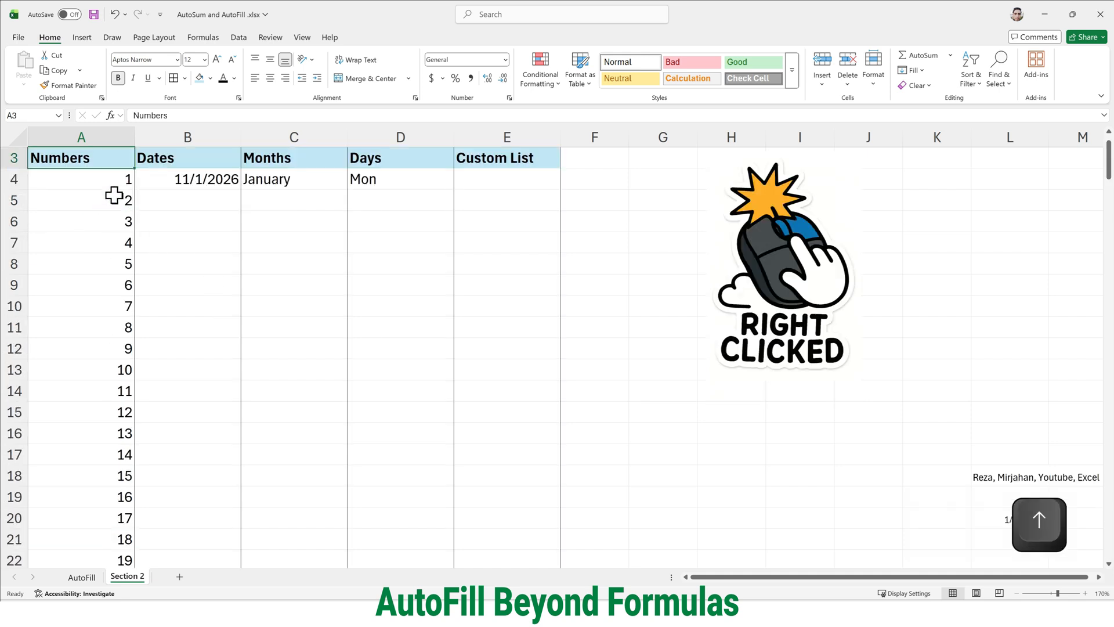
Try filling the Dates column from B4 down to B10 as a daily series, and undo the fill.
{"action": "left_click", "coordinate": [165, 182]}
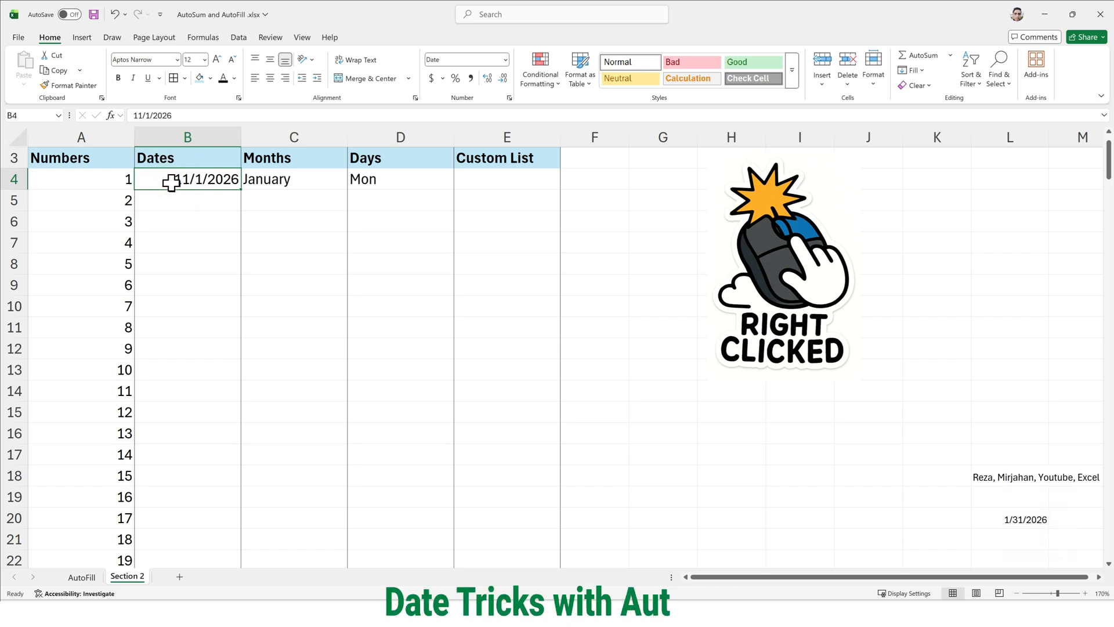
{"action": "left_click", "coordinate": [249, 178]}
{"action": "left_click", "coordinate": [221, 181]}
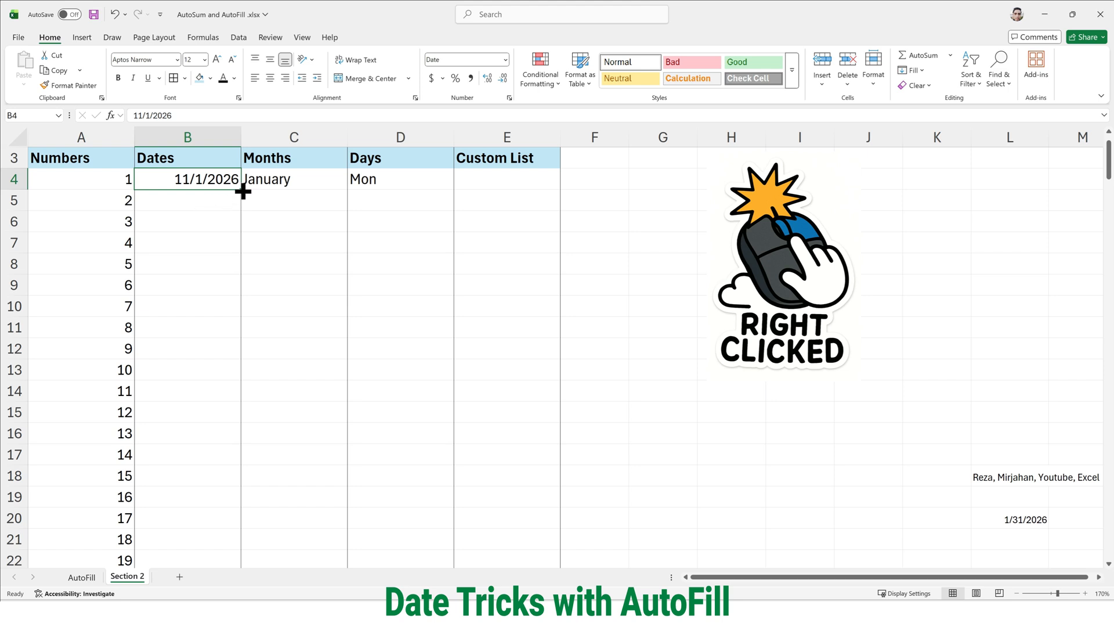
{"action": "left_click_drag", "start_coordinate": [243, 191], "coordinate": [235, 312]}
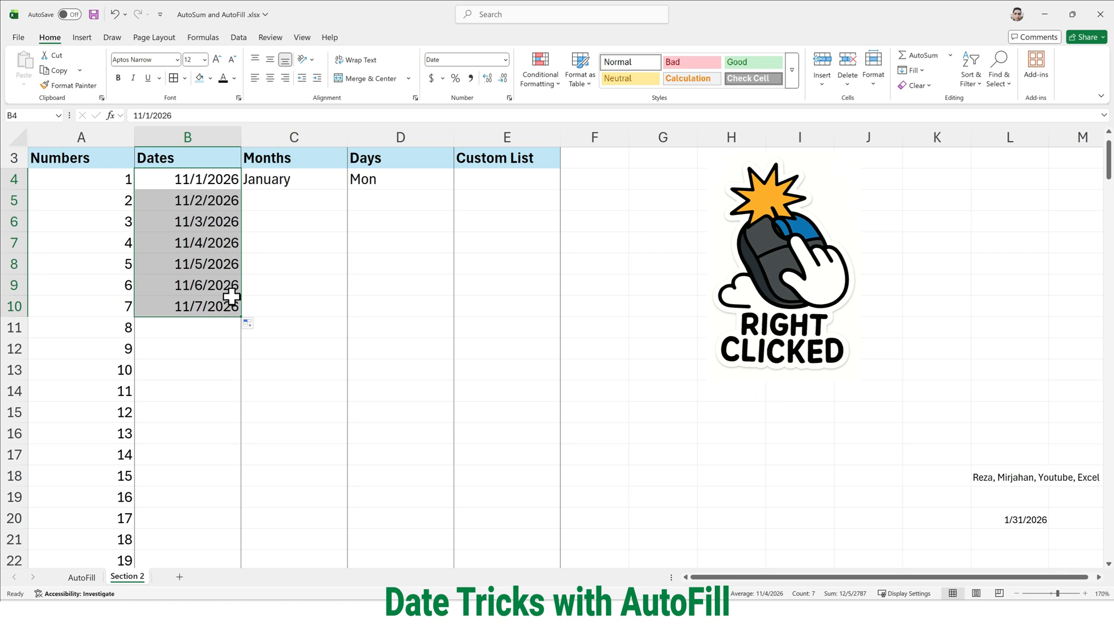
{"action": "key", "text": "ctrl+z"}
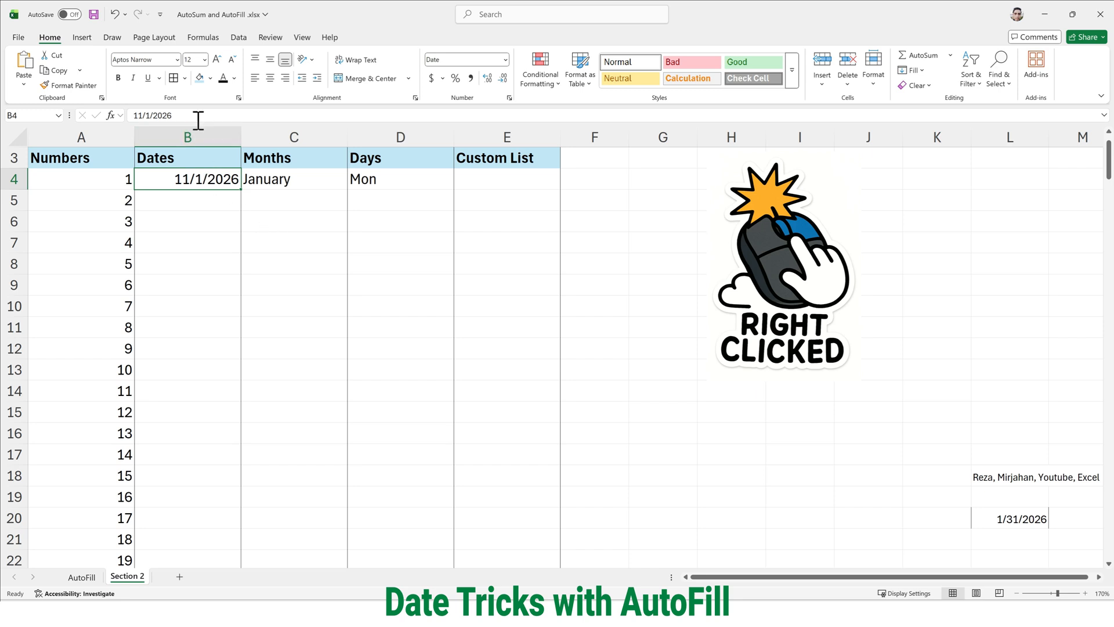
Replace the starting date in B4 with 1/31/2026.
{"action": "left_click_drag", "start_coordinate": [174, 115], "coordinate": [128, 115]}
{"action": "type", "text": "1/31/2026"}
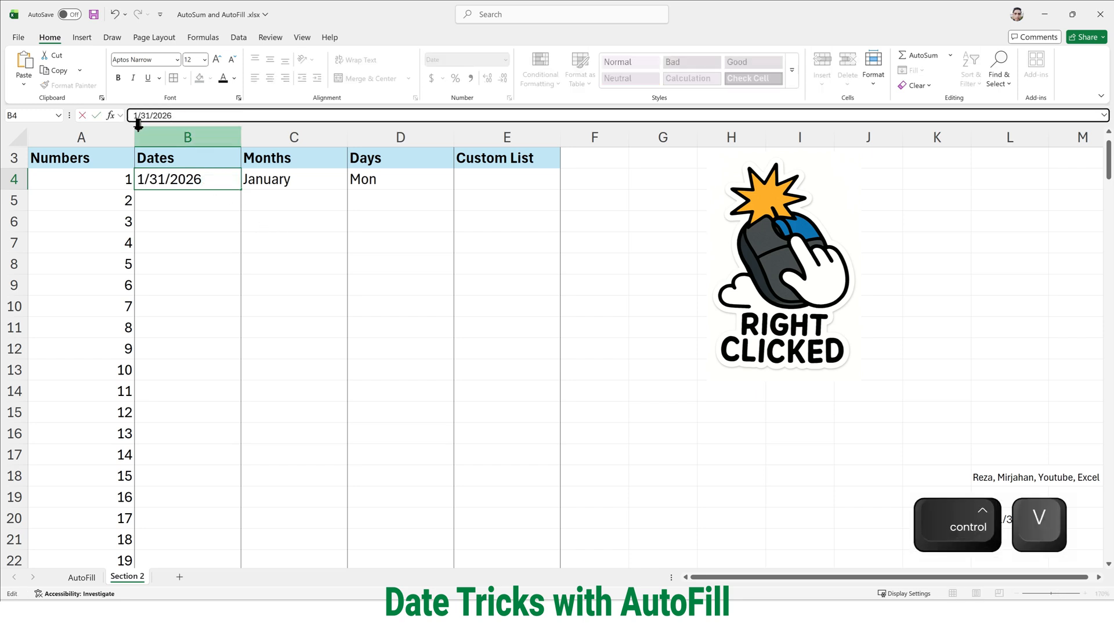
{"action": "key", "text": "Return"}
AutoFill the date in B4 down to B12 and set the fill option to Fill Months.
{"action": "left_click", "coordinate": [186, 177]}
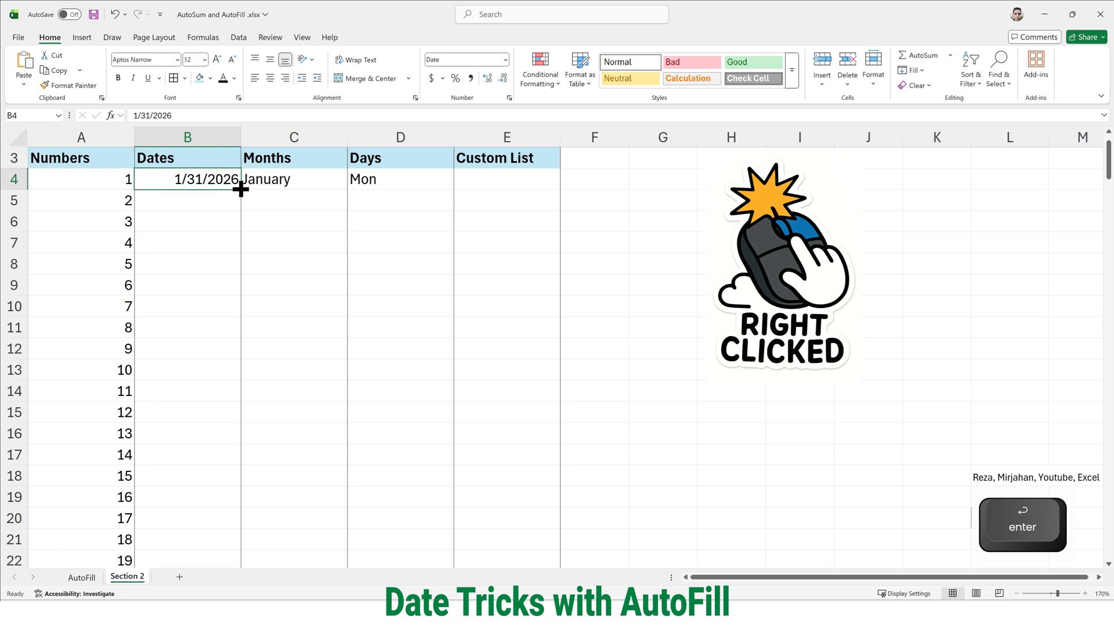
{"action": "left_click_drag", "start_coordinate": [242, 189], "coordinate": [226, 362]}
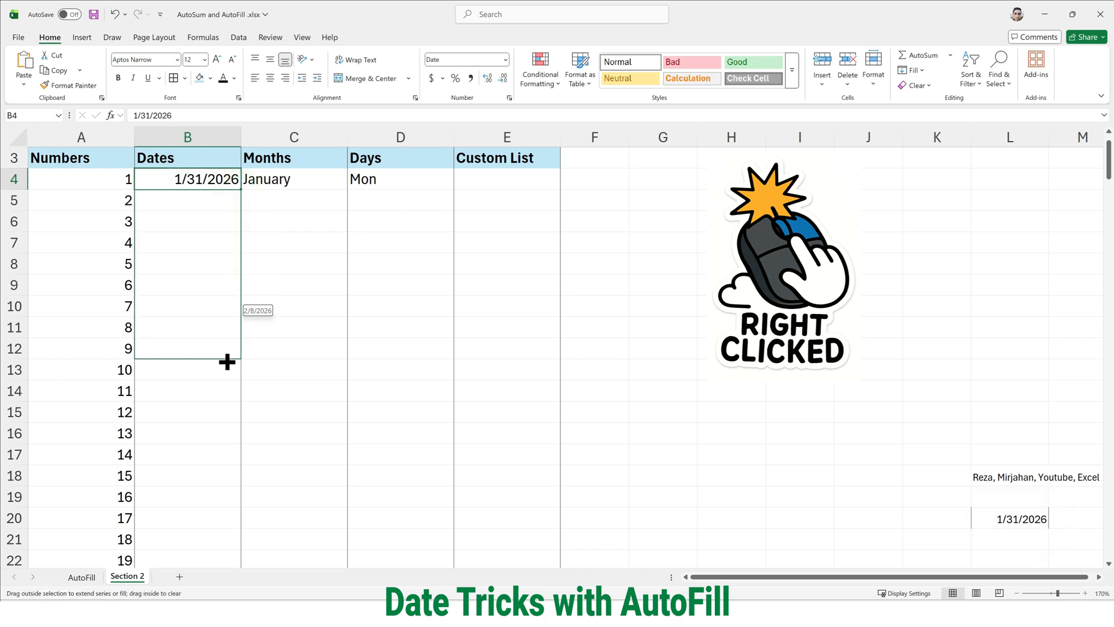
{"action": "left_click_drag", "start_coordinate": [227, 362], "coordinate": [225, 359]}
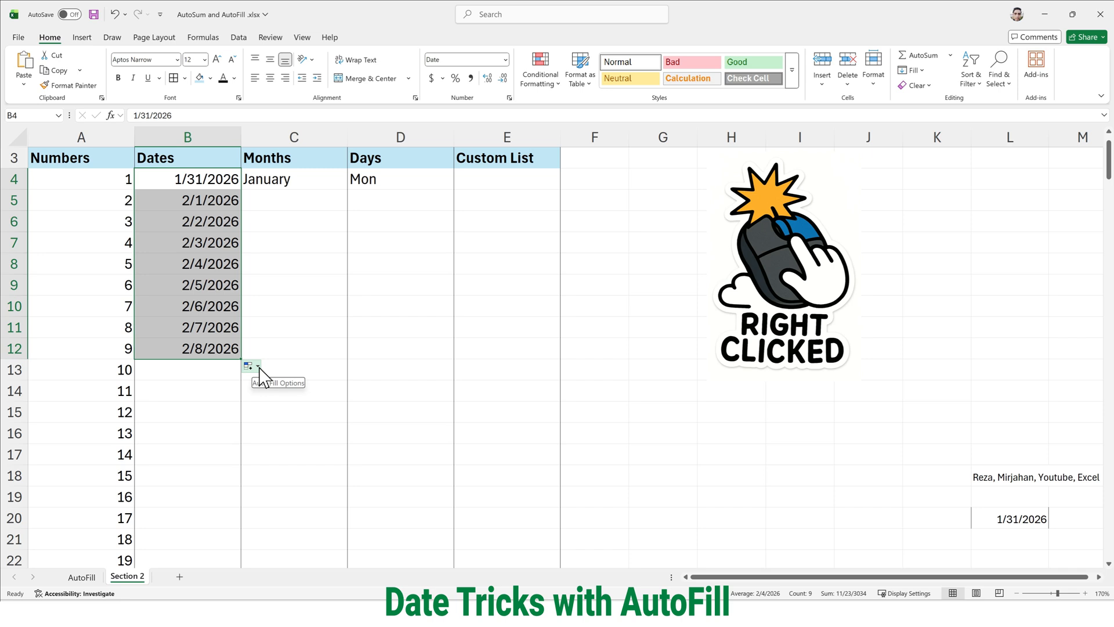
{"action": "left_click", "coordinate": [254, 367]}
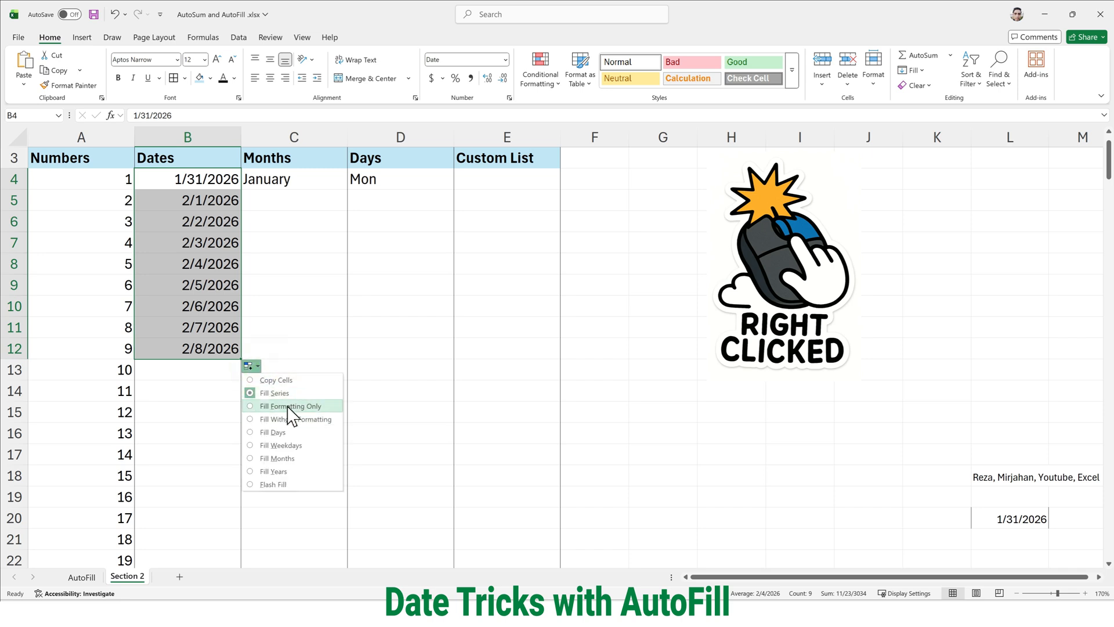
{"action": "left_click", "coordinate": [289, 459]}
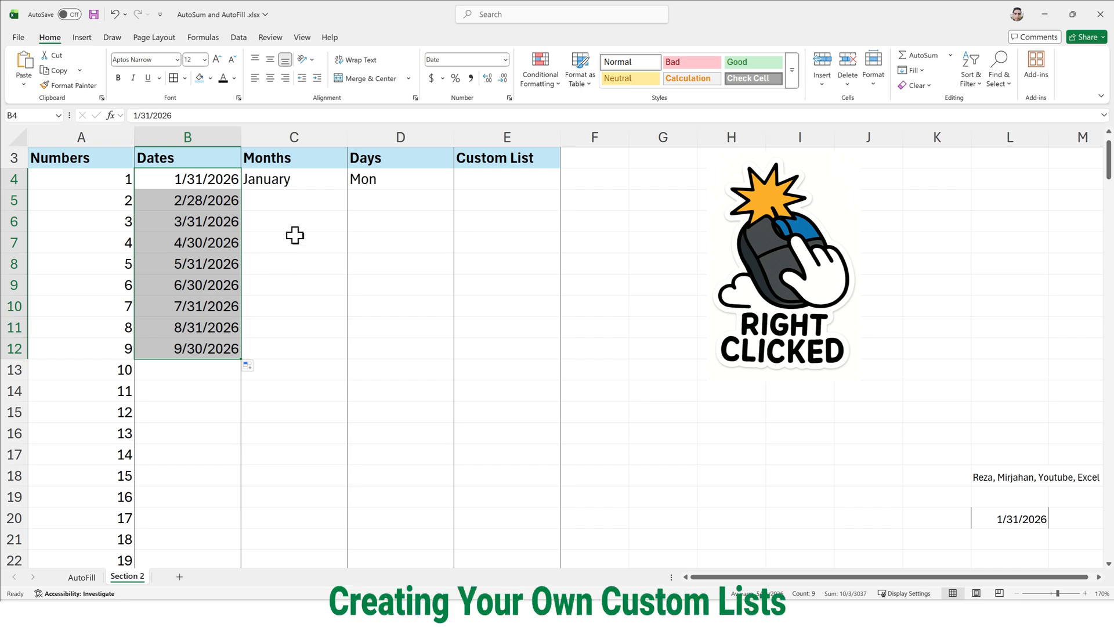
AutoFill the month names from C4 down to C11 and the weekday names from D4 down to D12.
{"action": "left_click", "coordinate": [328, 181]}
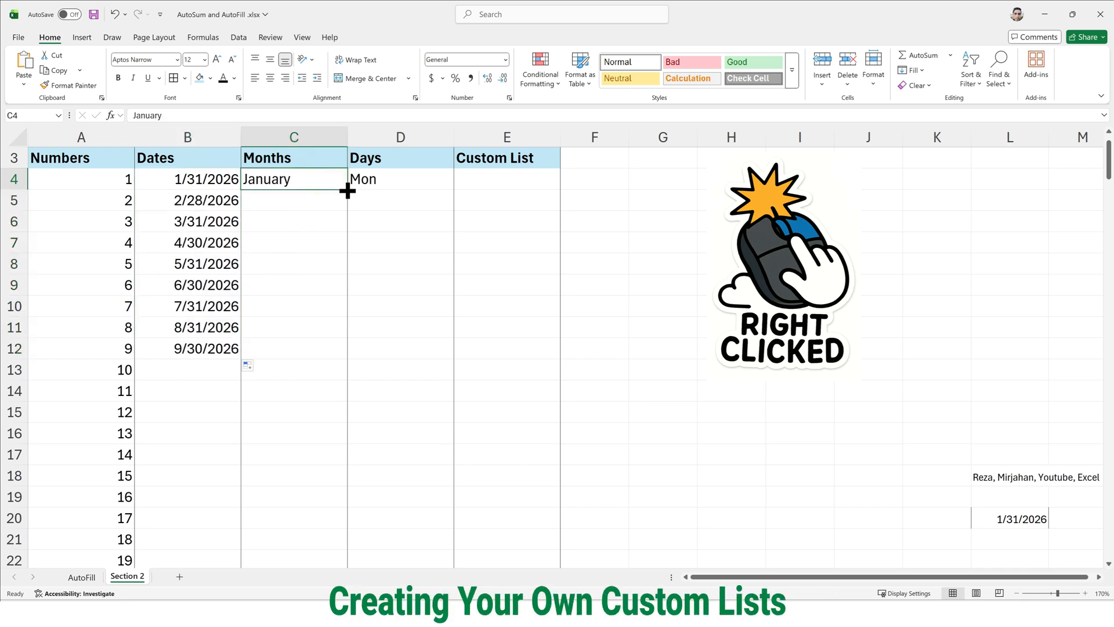
{"action": "left_click_drag", "start_coordinate": [348, 189], "coordinate": [339, 328]}
{"action": "left_click", "coordinate": [420, 178]}
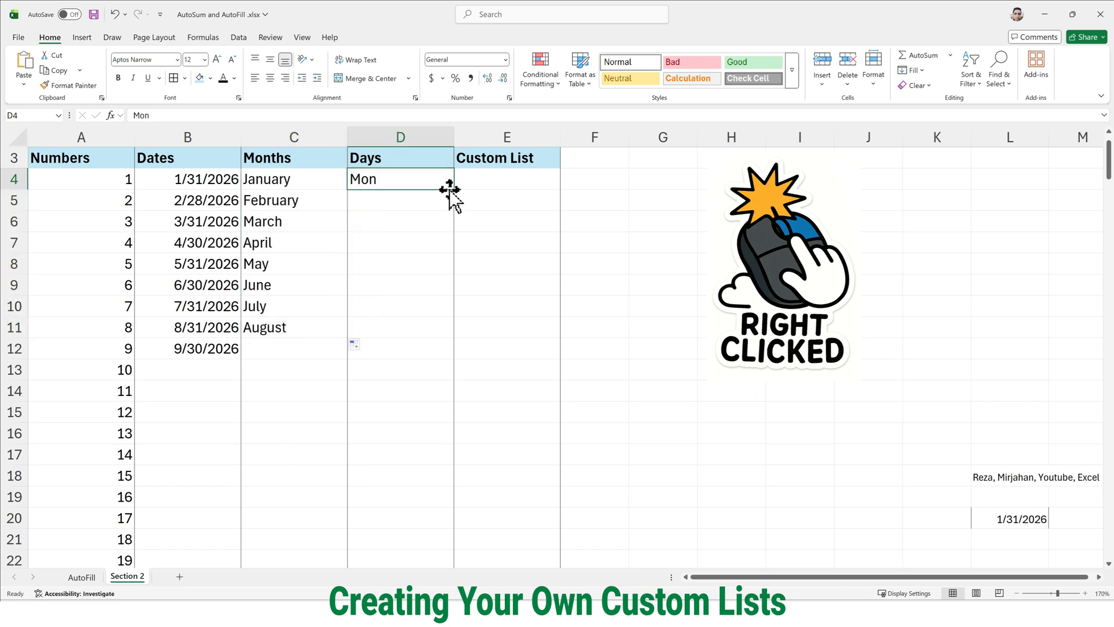
{"action": "left_click_drag", "start_coordinate": [453, 189], "coordinate": [426, 355]}
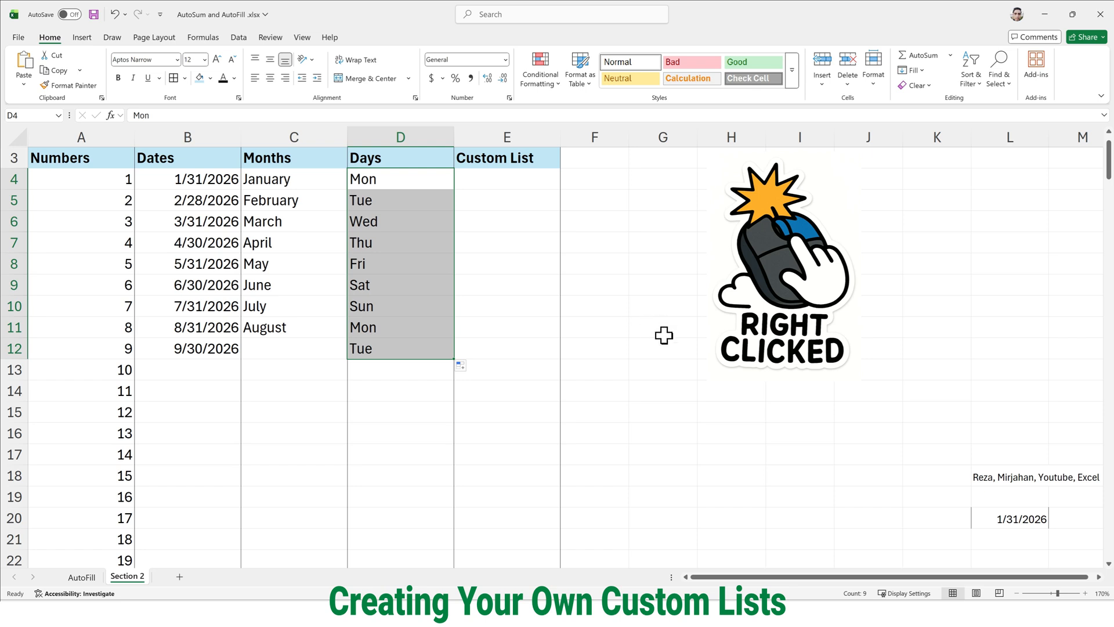
Copy the comma-separated list text stored in cell L18.
{"action": "left_click", "coordinate": [992, 478]}
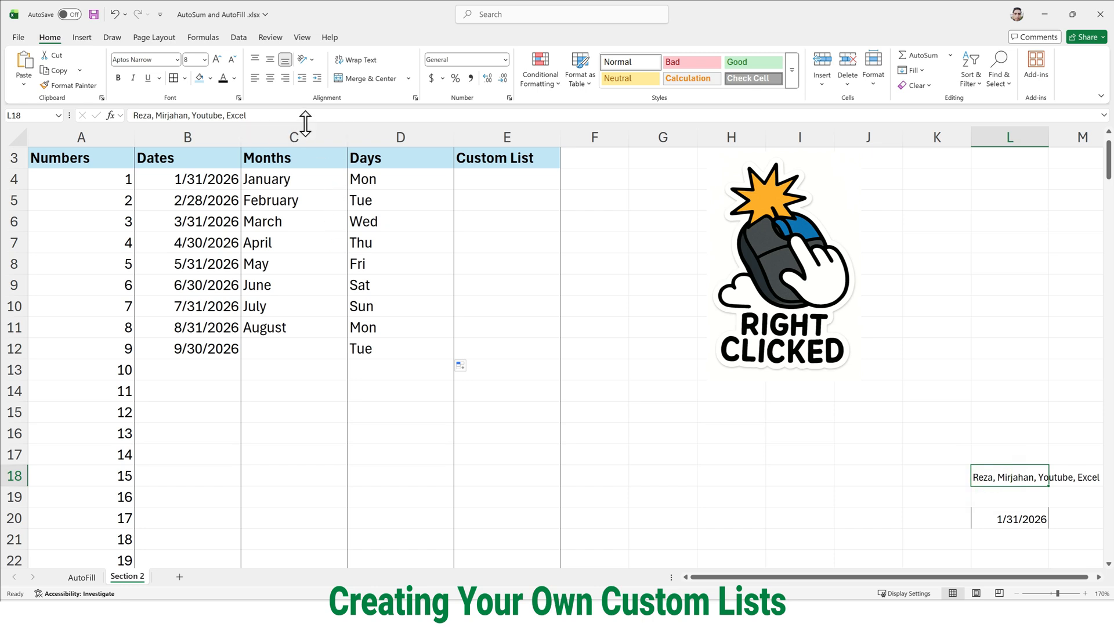
{"action": "left_click_drag", "start_coordinate": [304, 116], "coordinate": [135, 114]}
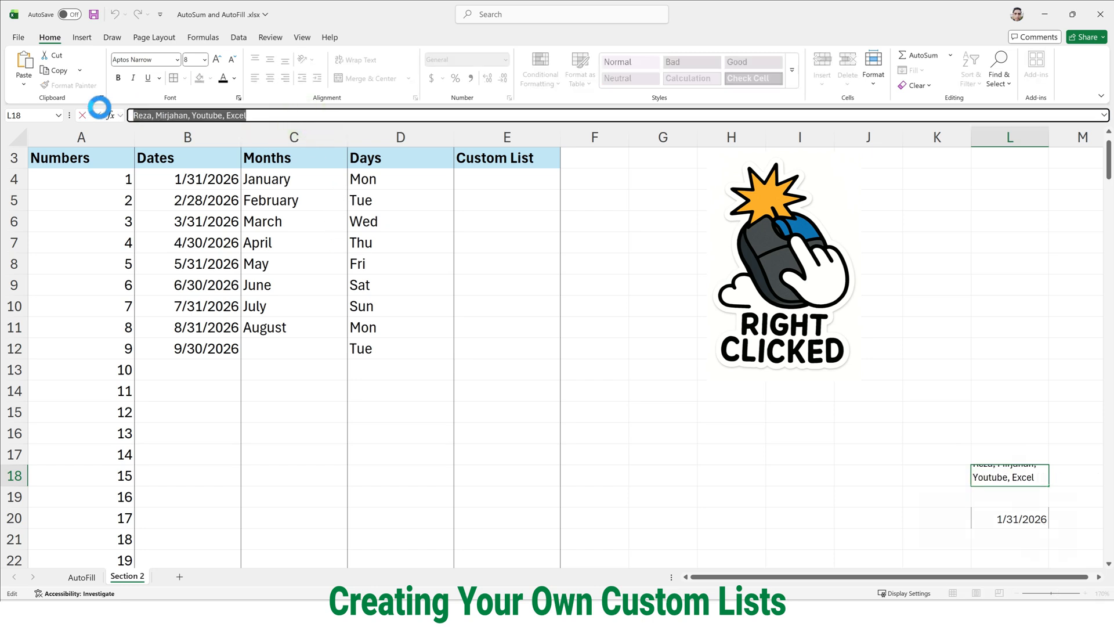
{"action": "key", "text": "ctrl+c"}
Open the custom lists editor from the advanced Excel options and view the entries of the built-in abbreviated months list.
{"action": "left_click", "coordinate": [20, 38]}
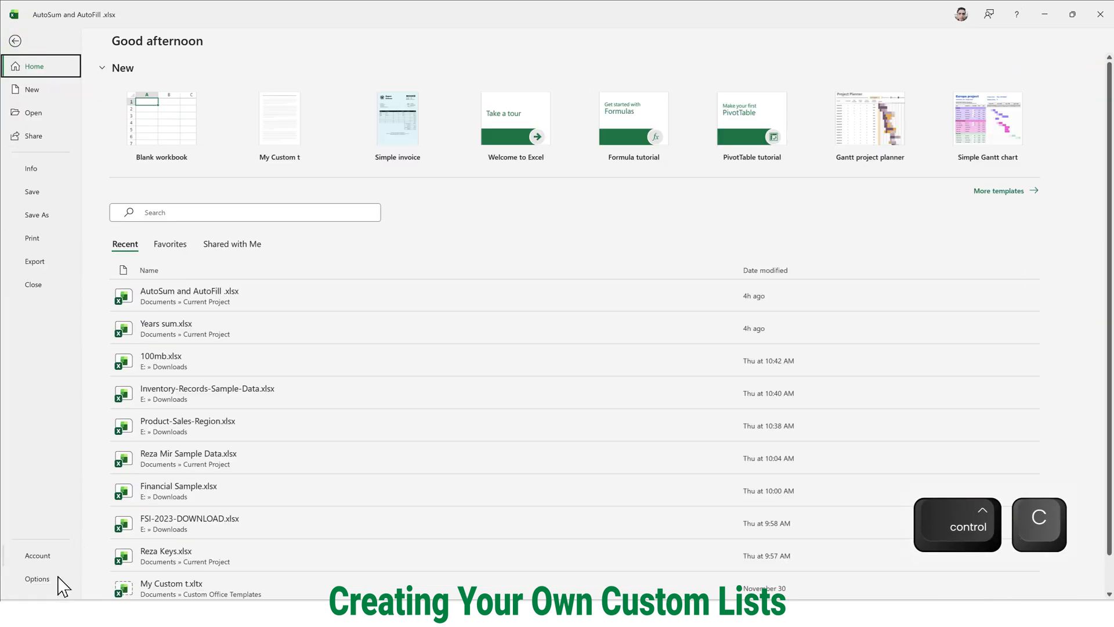
{"action": "left_click", "coordinate": [59, 577]}
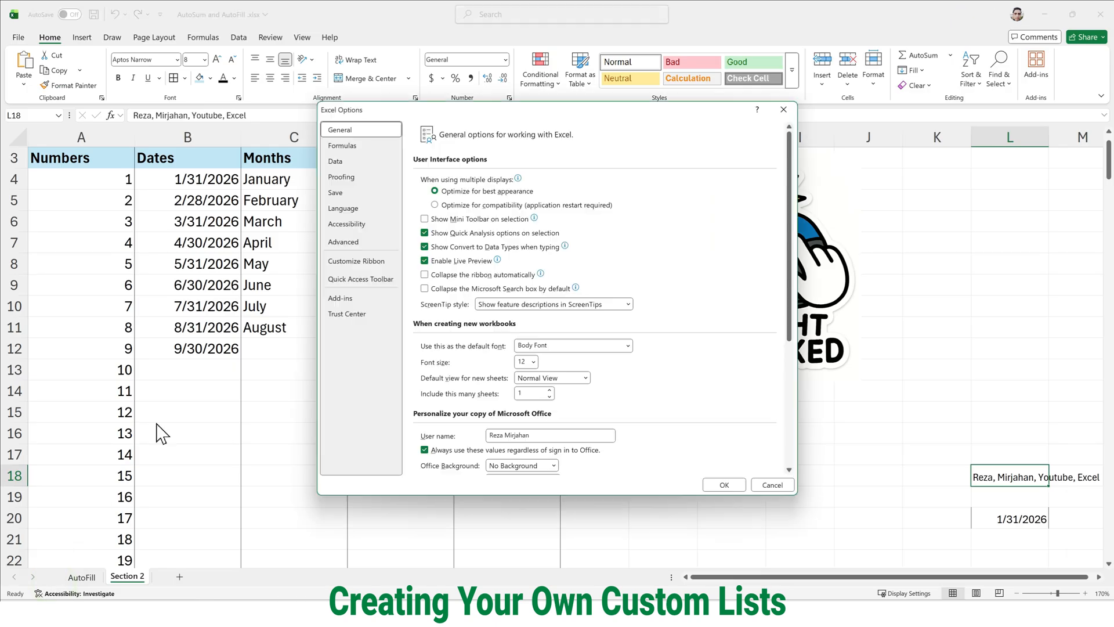
{"action": "left_click", "coordinate": [372, 241]}
{"action": "scroll", "coordinate": [624, 284], "scroll_direction": "down", "scroll_amount": 1}
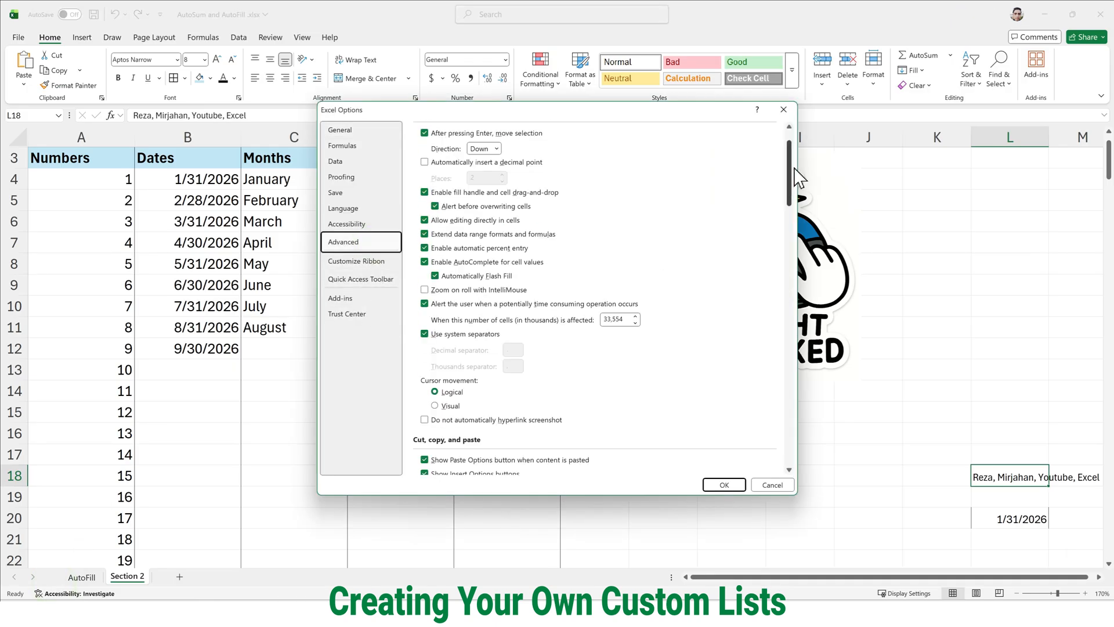
{"action": "left_click_drag", "start_coordinate": [791, 167], "coordinate": [777, 458]}
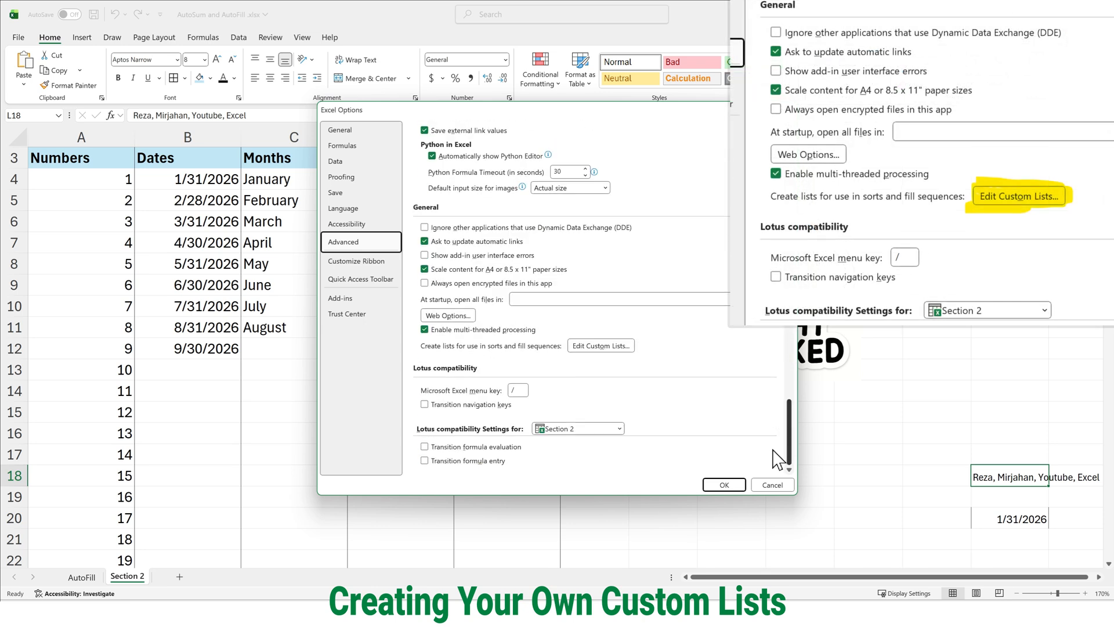
{"action": "left_click", "coordinate": [580, 345]}
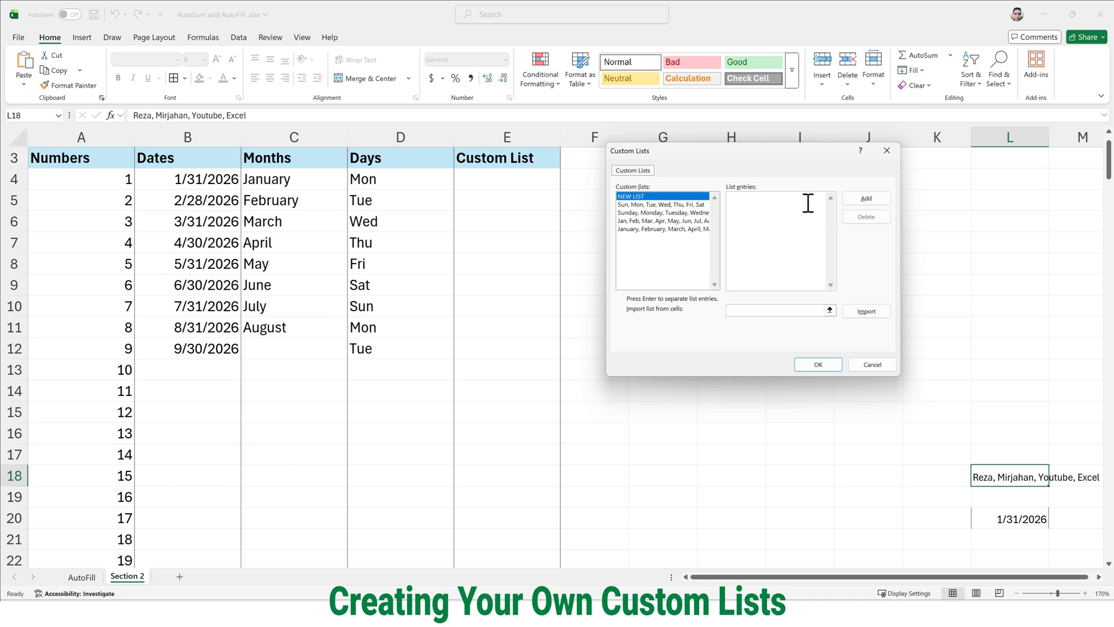
{"action": "left_click", "coordinate": [685, 221]}
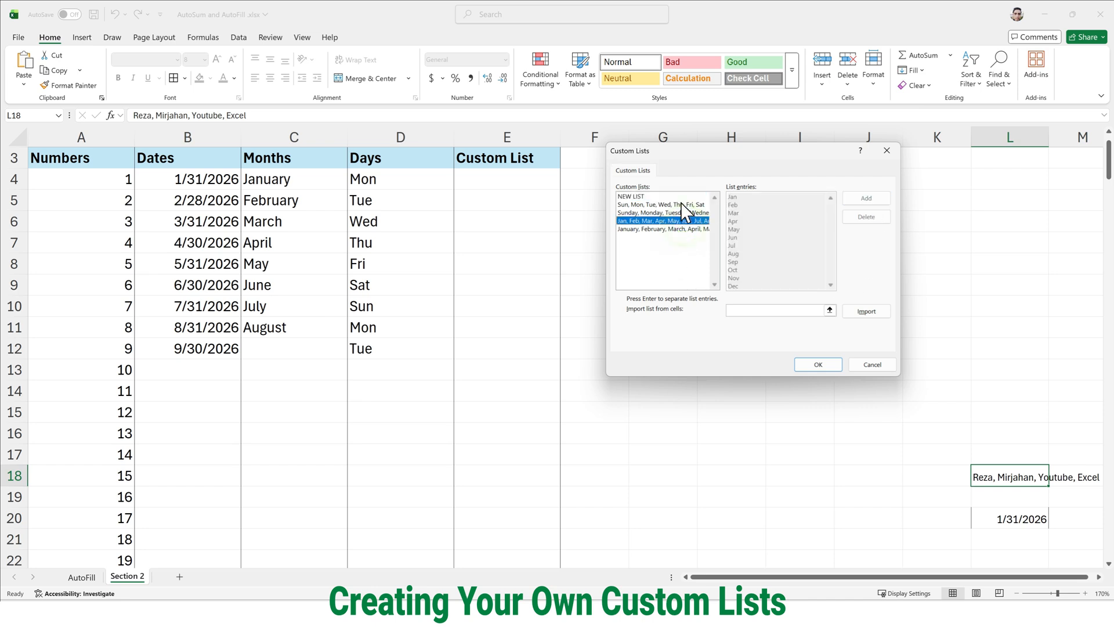
Add a new custom list from the copied comma-separated entries of L18 and confirm the custom lists and advanced options.
{"action": "left_click", "coordinate": [680, 204]}
{"action": "left_click", "coordinate": [678, 197]}
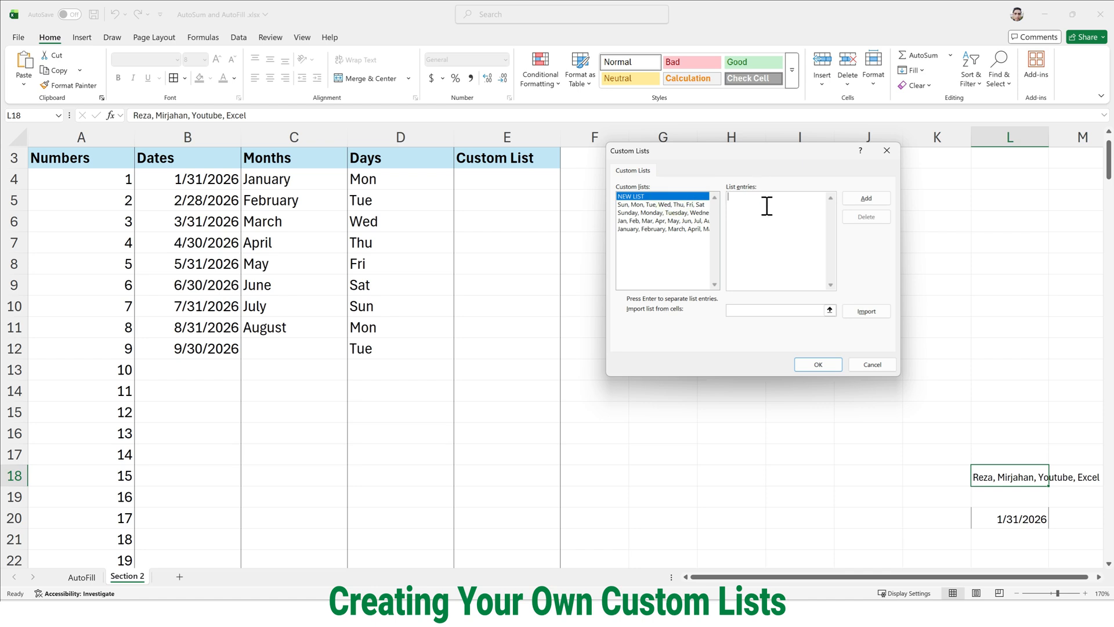
{"action": "left_click", "coordinate": [868, 312]}
{"action": "left_click", "coordinate": [800, 215]}
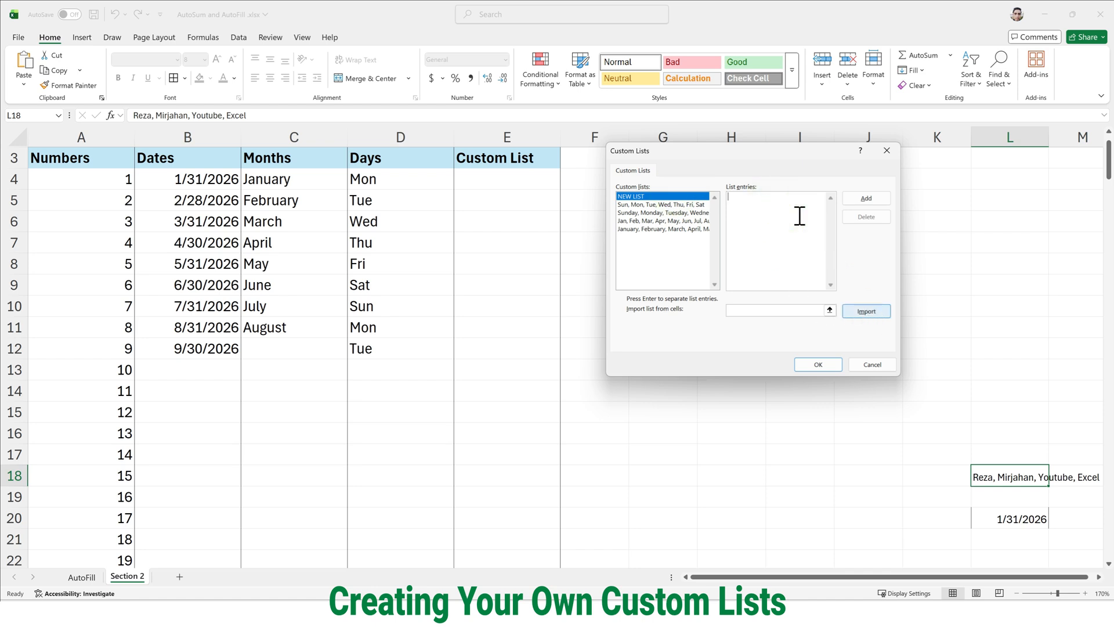
{"action": "key", "text": "ctrl"}
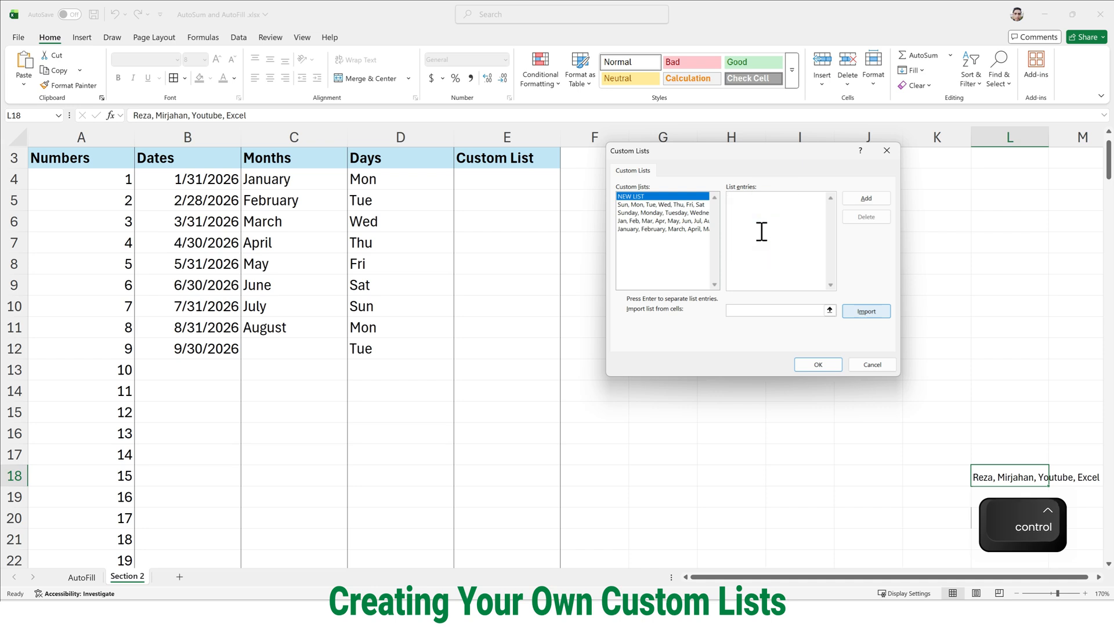
{"action": "key", "text": "ctrl+v"}
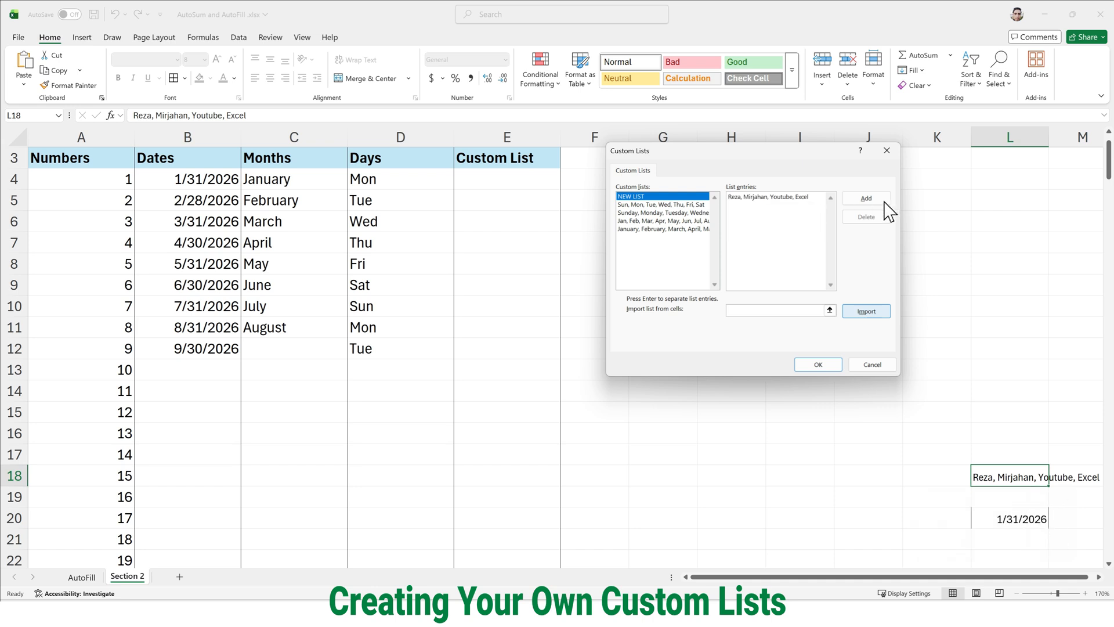
{"action": "left_click", "coordinate": [859, 203]}
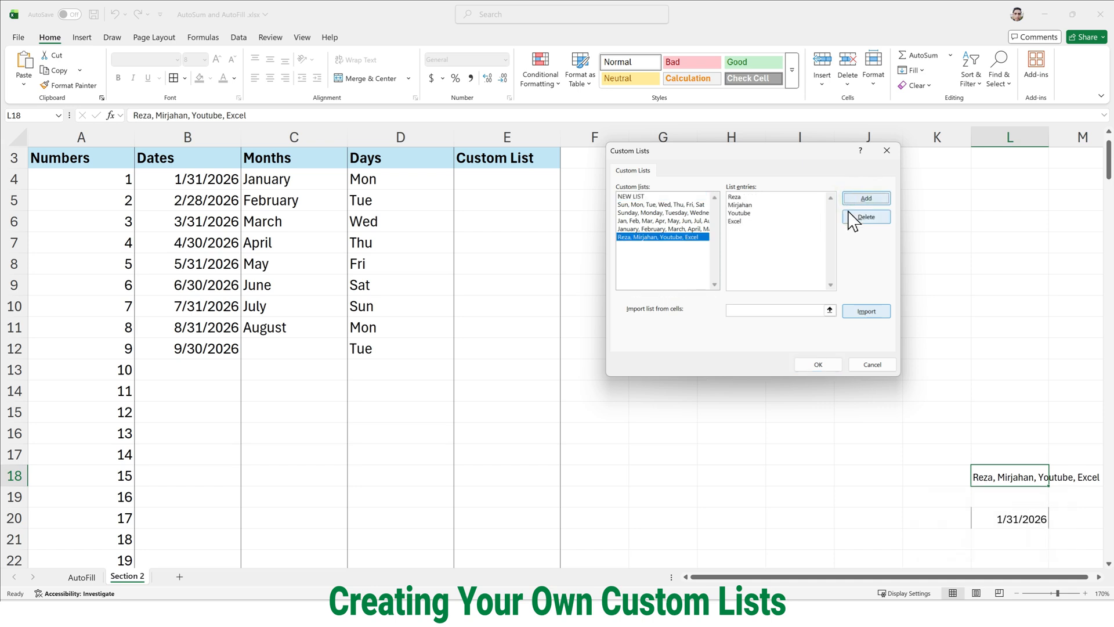
{"action": "left_click", "coordinate": [824, 364]}
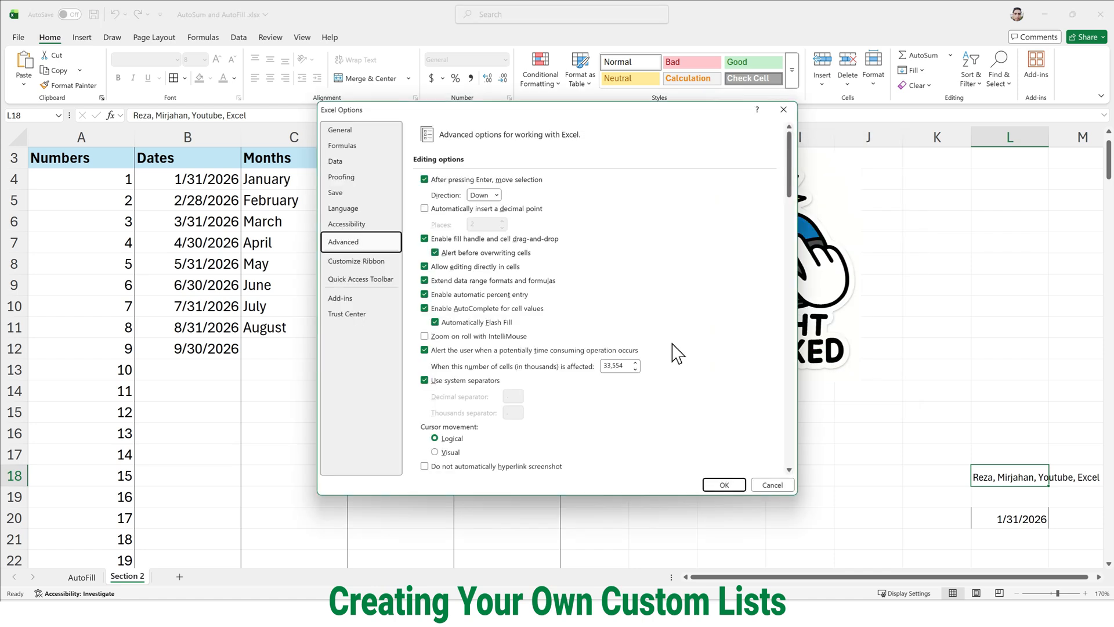
{"action": "left_click", "coordinate": [715, 484]}
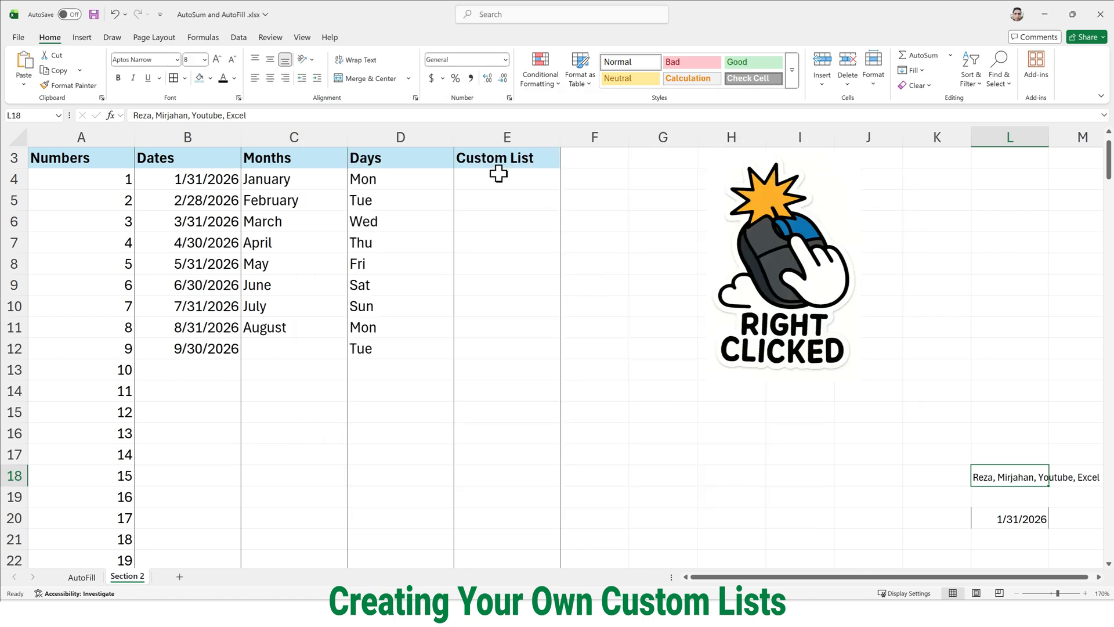
Enter the custom list's first entry, the first name, in E4 and AutoFill it down to E12.
{"action": "left_click", "coordinate": [496, 179]}
{"action": "type", "text": "Reza"}
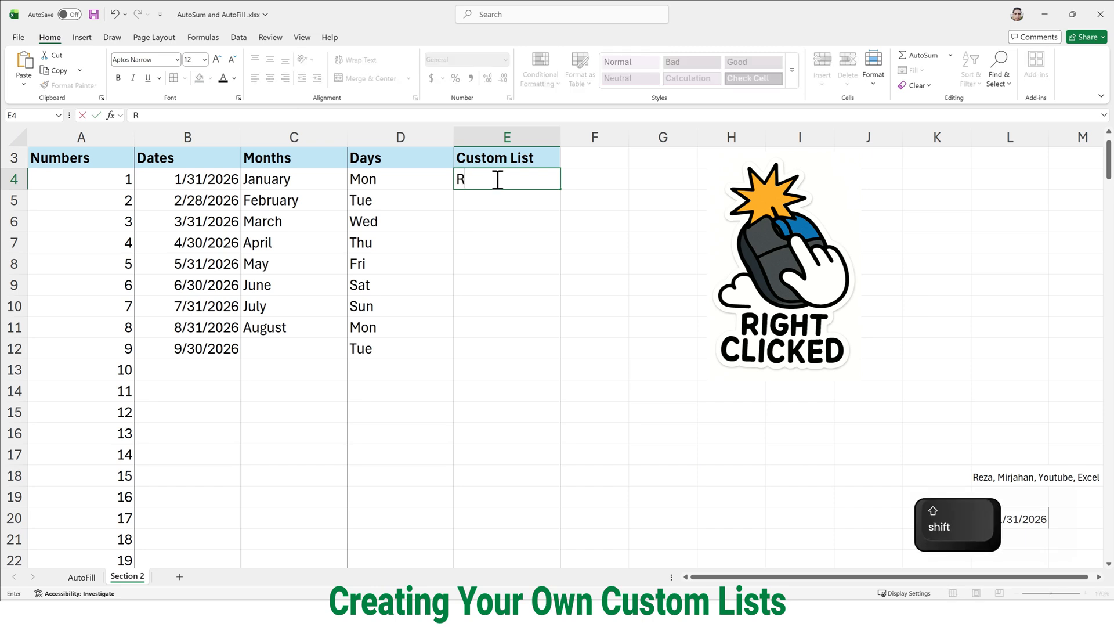
{"action": "left_click", "coordinate": [537, 208]}
{"action": "left_click", "coordinate": [515, 185]}
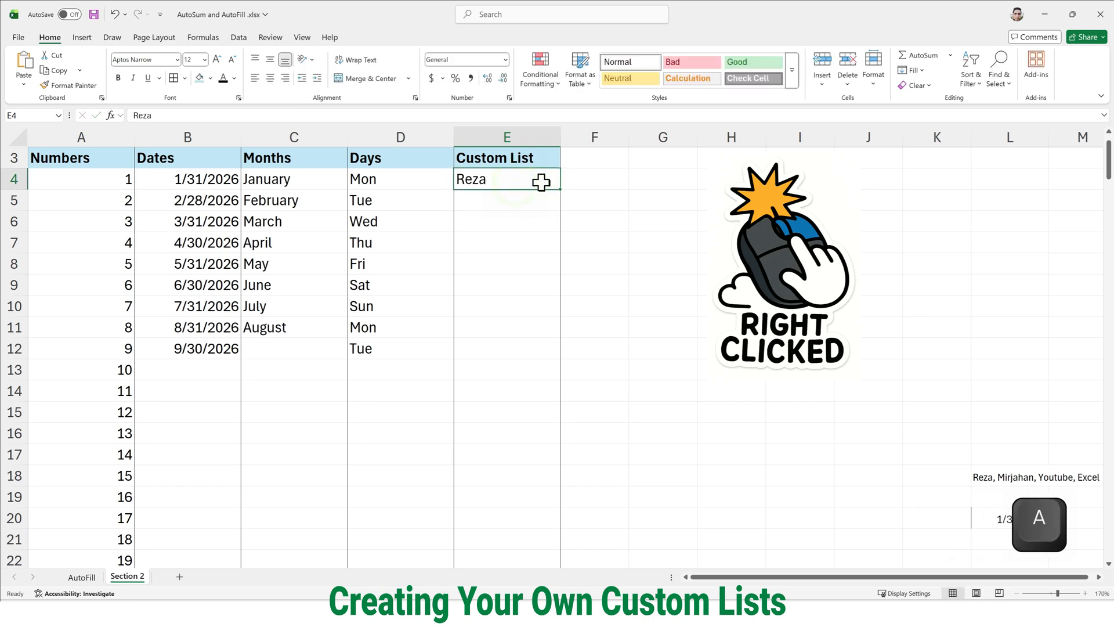
{"action": "left_click_drag", "start_coordinate": [560, 189], "coordinate": [539, 351]}
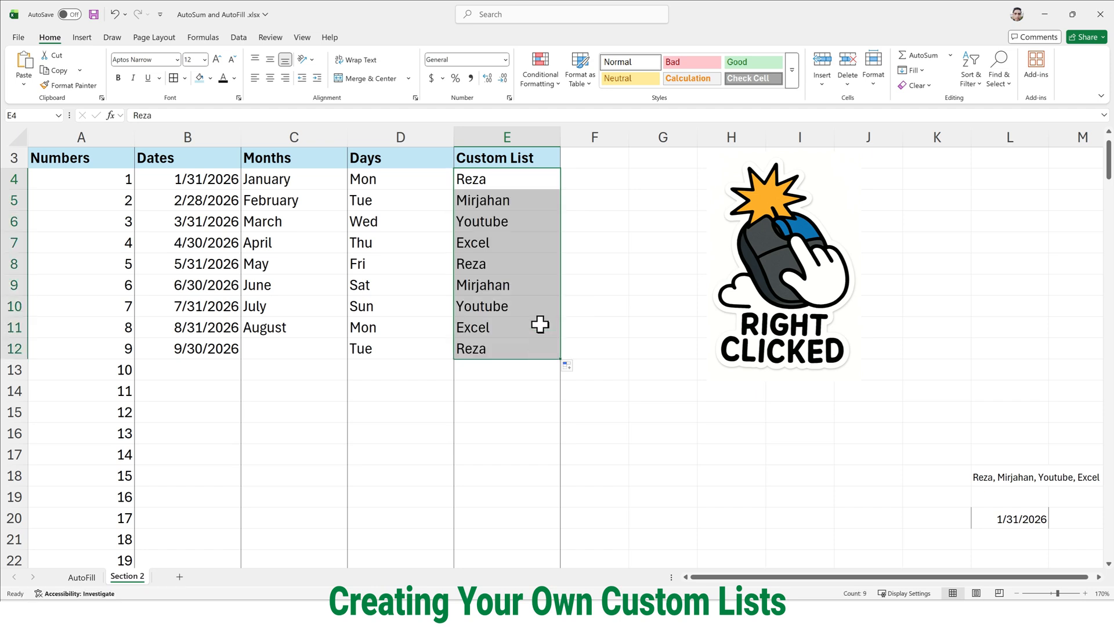